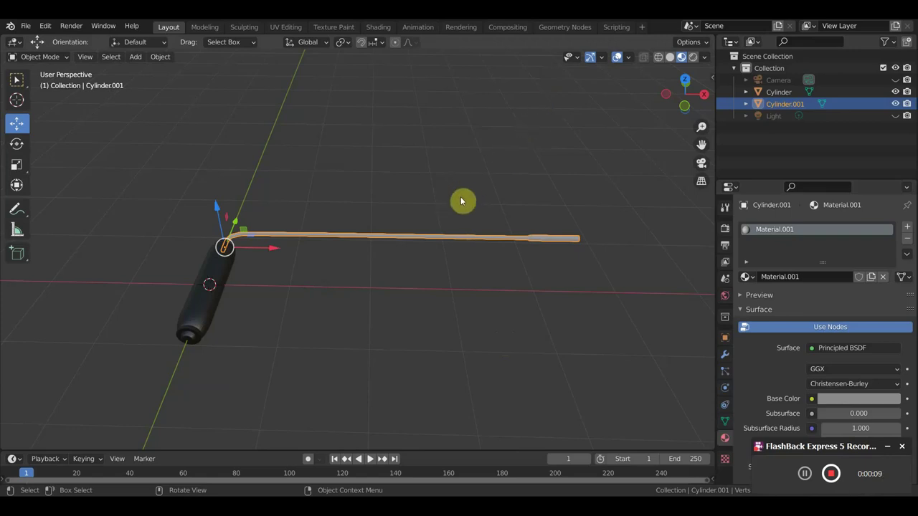
- Change the roller cylinder's Material.002 base colour from black to red (H 0.996, S 0.95, V 0.86)
middle_drag(460, 222, 539, 210)
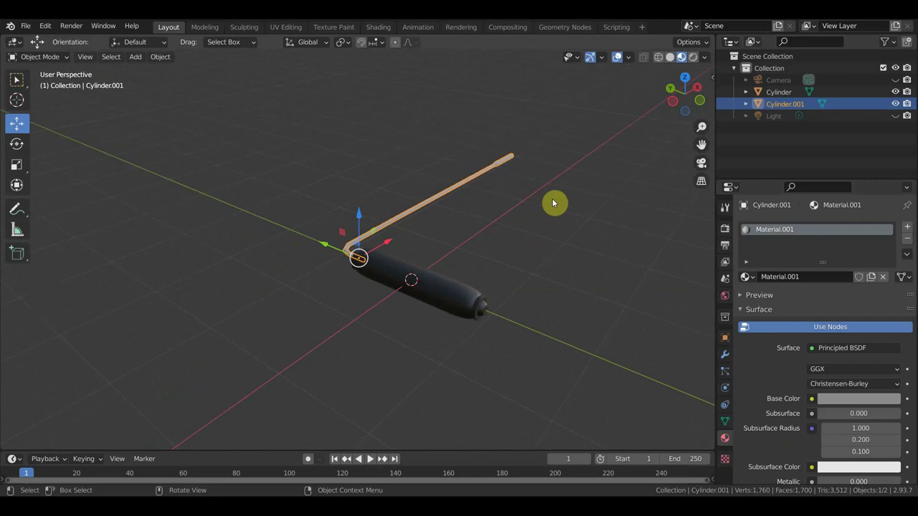
middle_drag(573, 232, 515, 248)
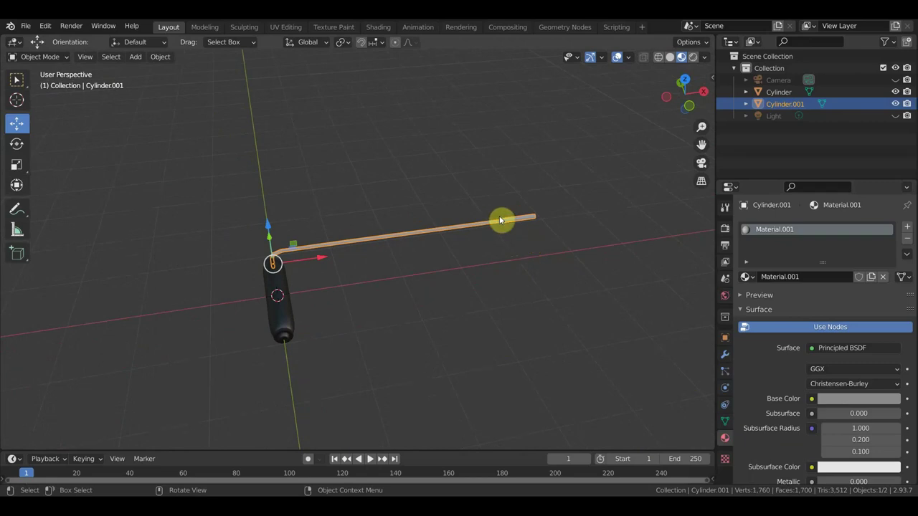
mouse_move(486, 246)
middle_down()
mouse_move(572, 291)
mouse_move(492, 279)
mouse_move(526, 229)
mouse_move(500, 243)
middle_up()
scroll(494, 243, up, 2)
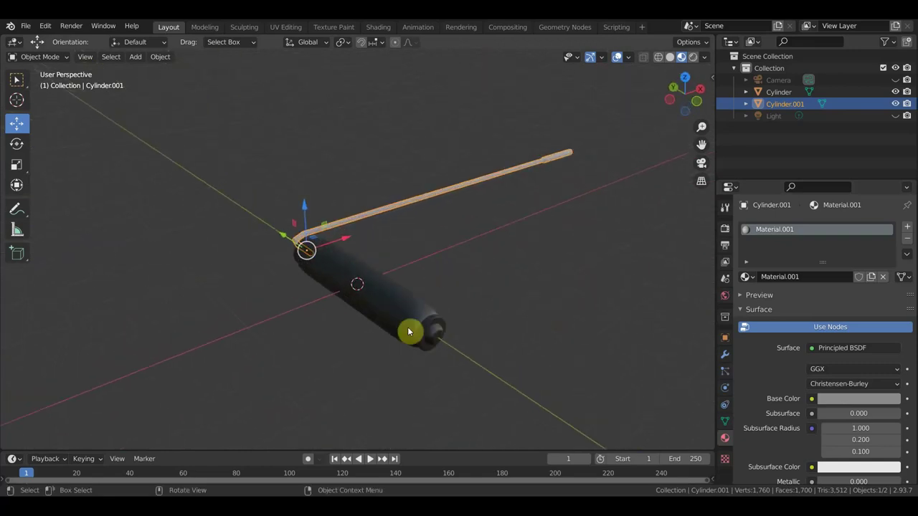
mouse_move(471, 276)
middle_down()
mouse_move(547, 287)
mouse_move(487, 291)
mouse_move(469, 279)
middle_up()
click(370, 317)
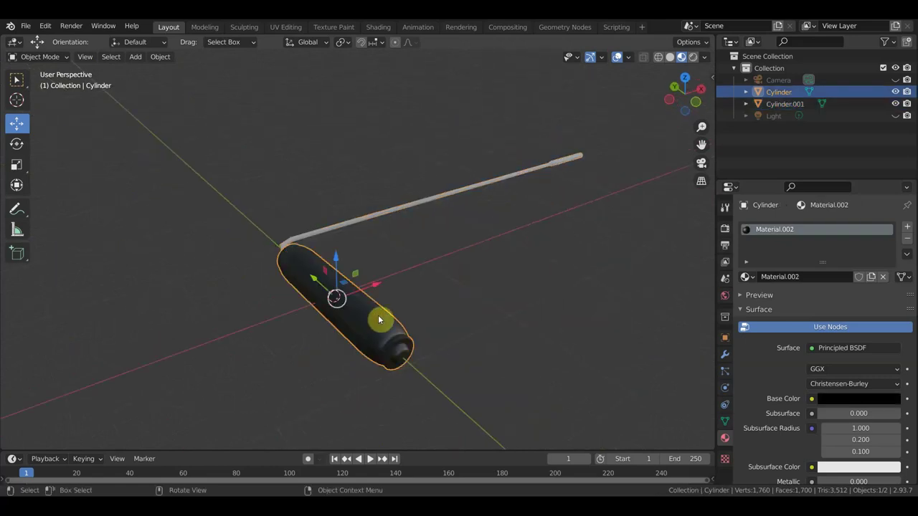
click(724, 355)
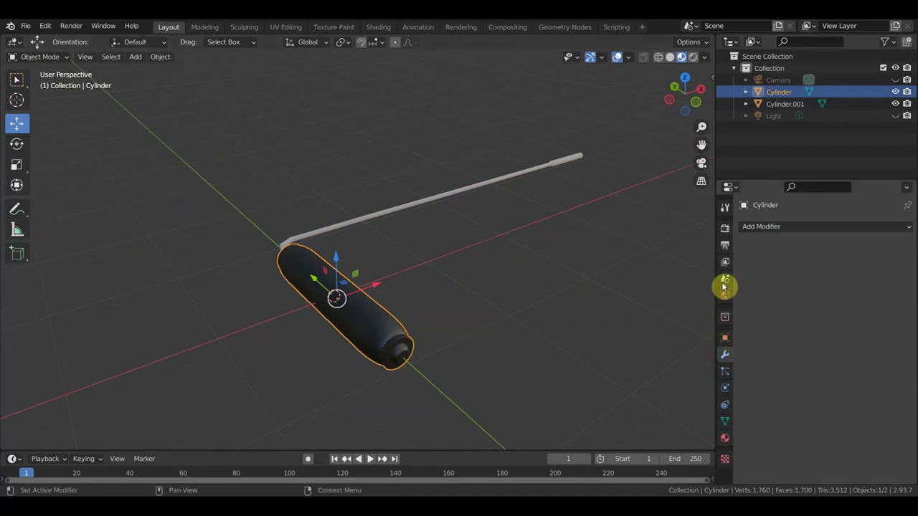
click(724, 440)
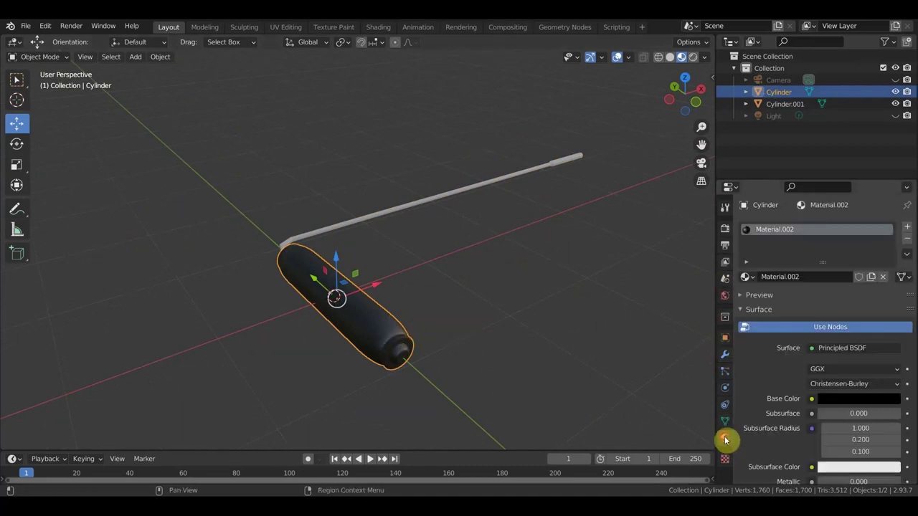
click(847, 398)
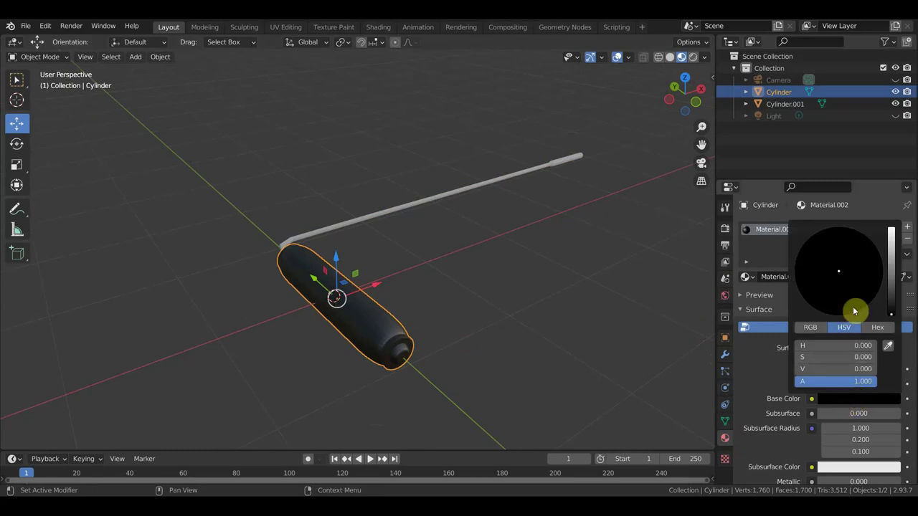
drag(891, 312, 891, 233)
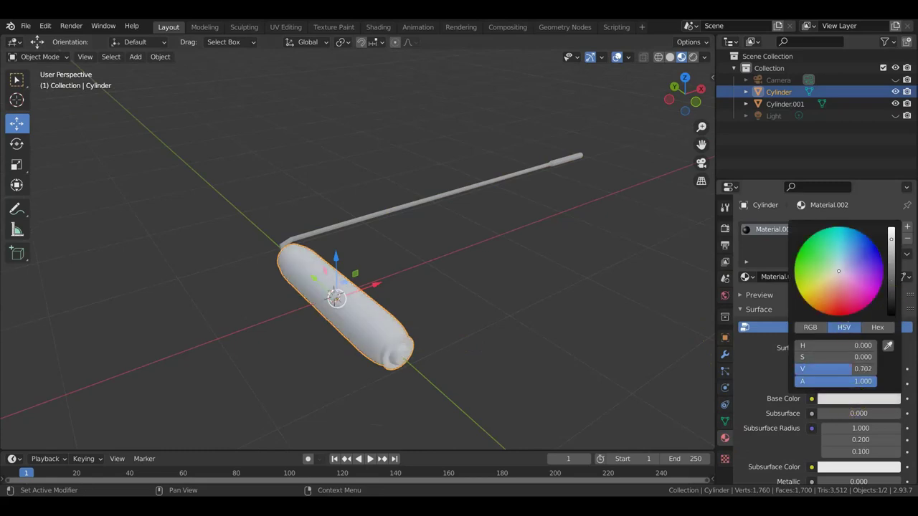
click(842, 308)
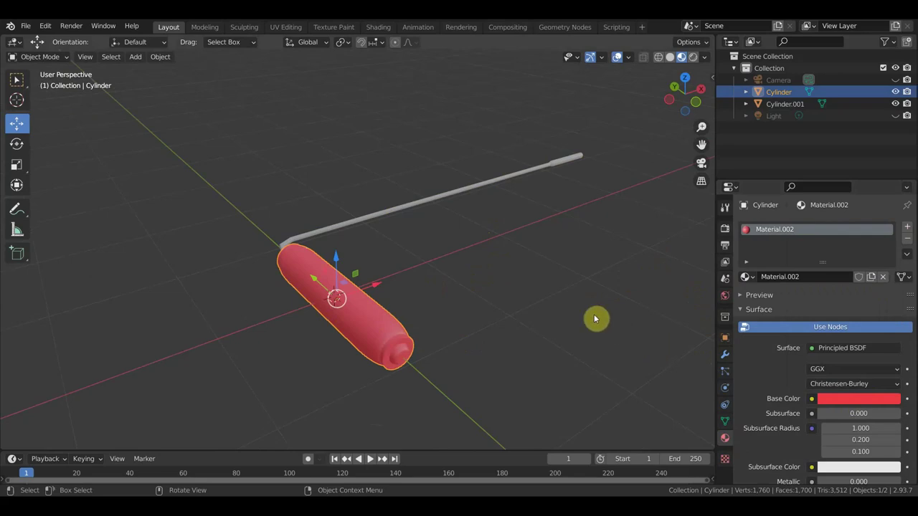
- Add a Plane, scale it up and lower it slightly along Z beneath the roller
key(shift+a)
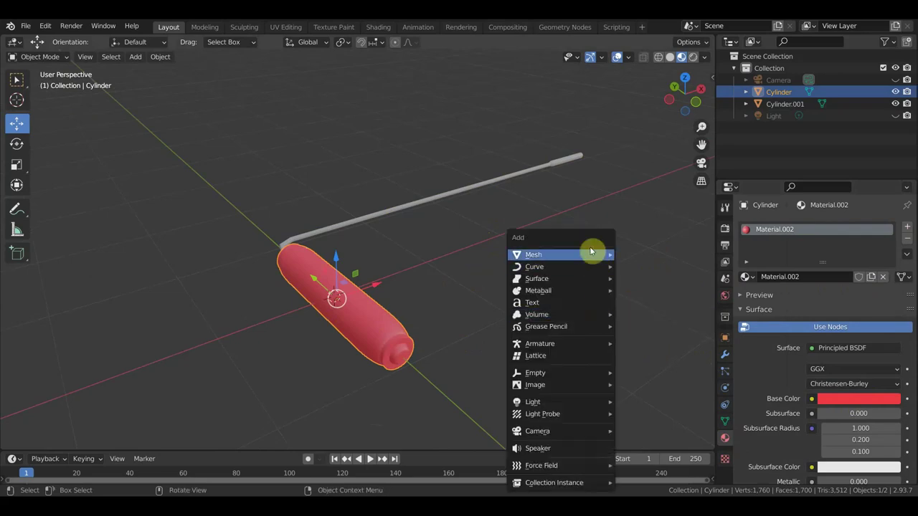
click(642, 257)
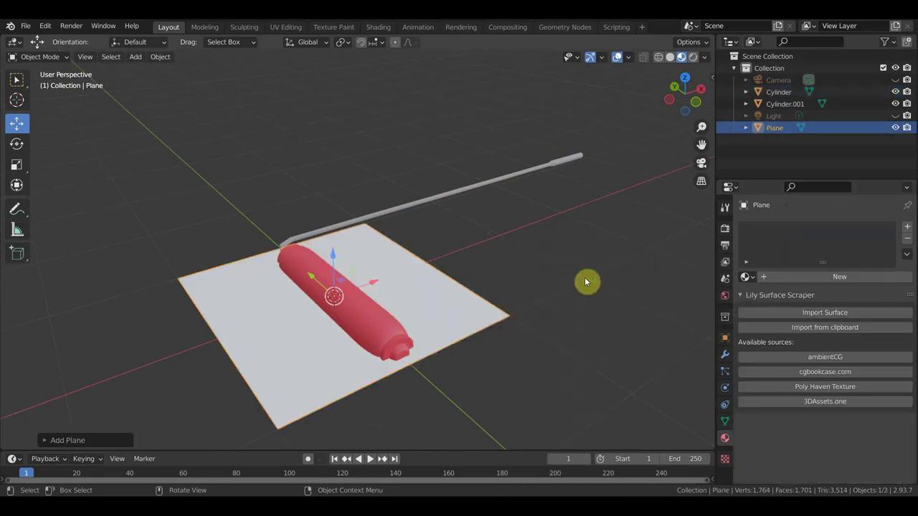
key(s)
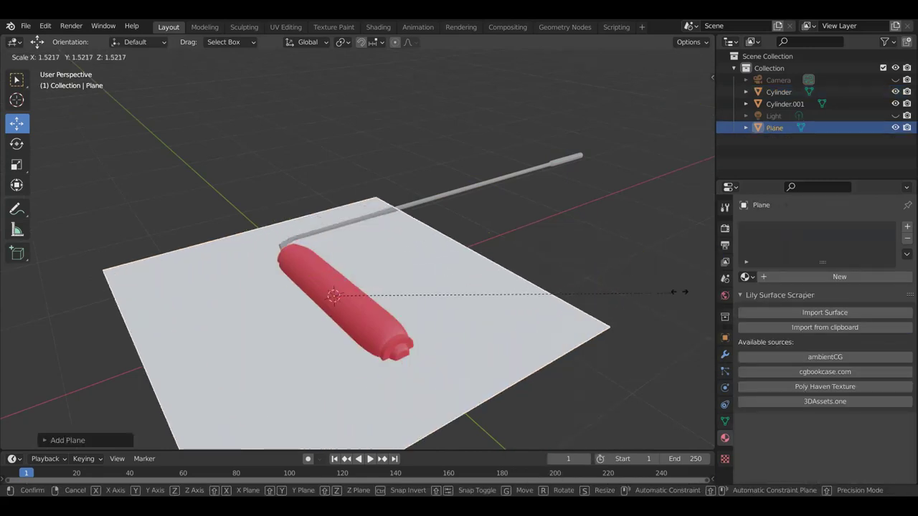
click(68, 293)
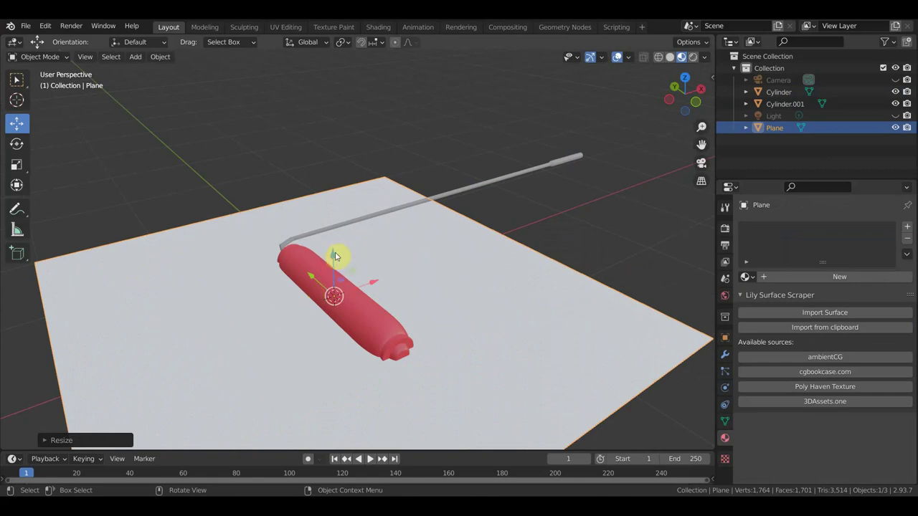
drag(334, 257, 335, 262)
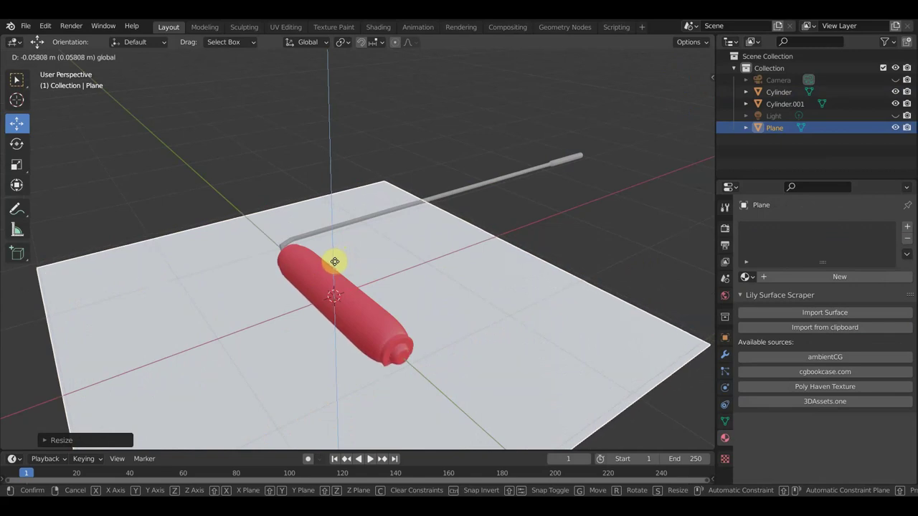
drag(334, 262, 333, 261)
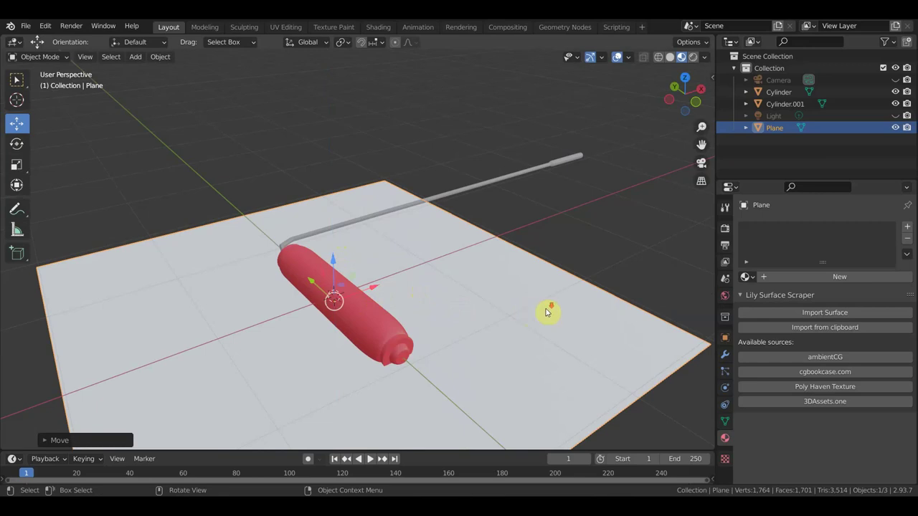
scroll(546, 312, down, 3)
scroll(543, 313, up, 2)
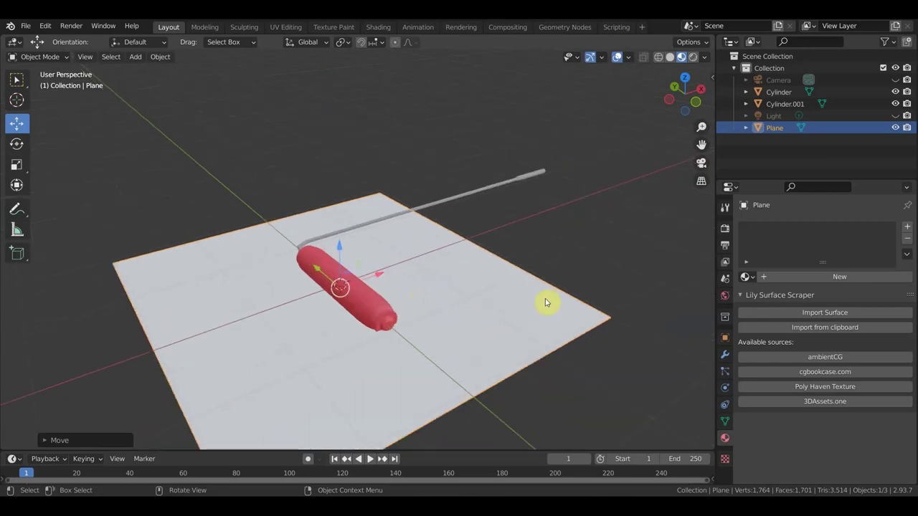
- Add a Subdivision Surface modifier to the Cylinder with viewport levels set to 2
click(725, 354)
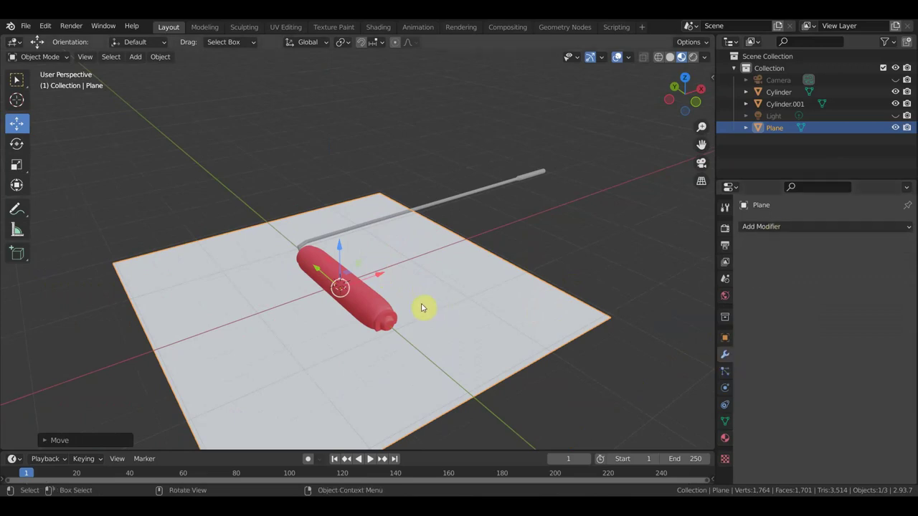
click(366, 316)
click(786, 225)
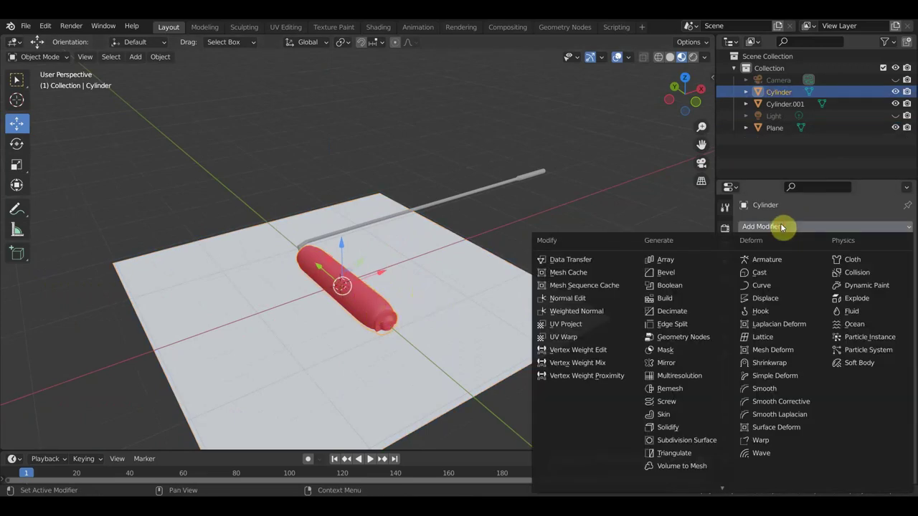
click(699, 441)
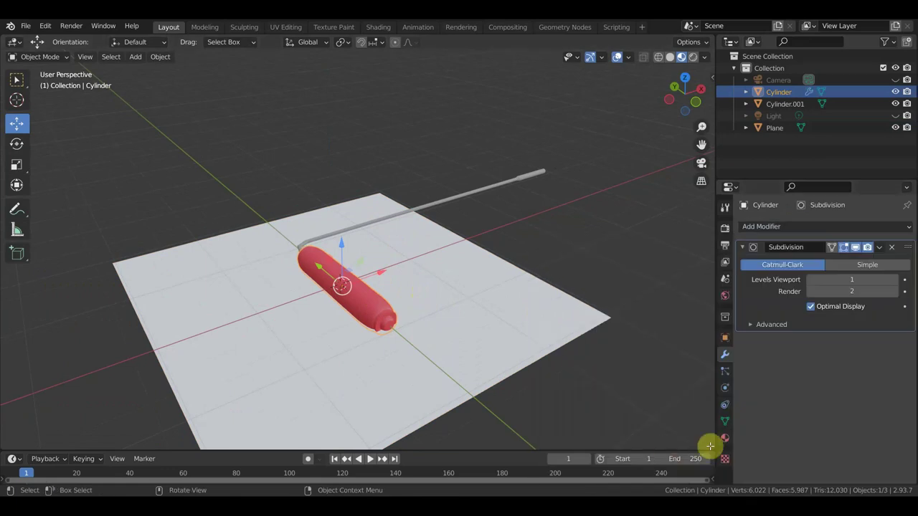
click(894, 279)
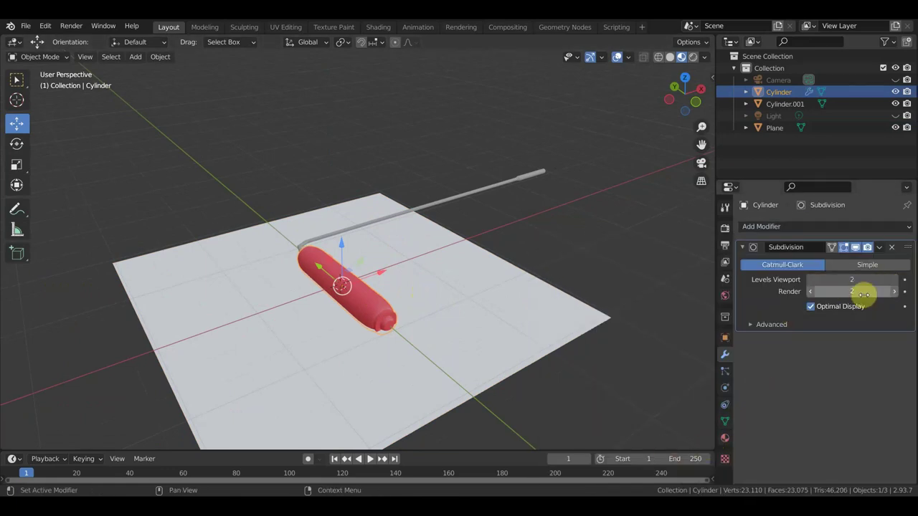
click(742, 248)
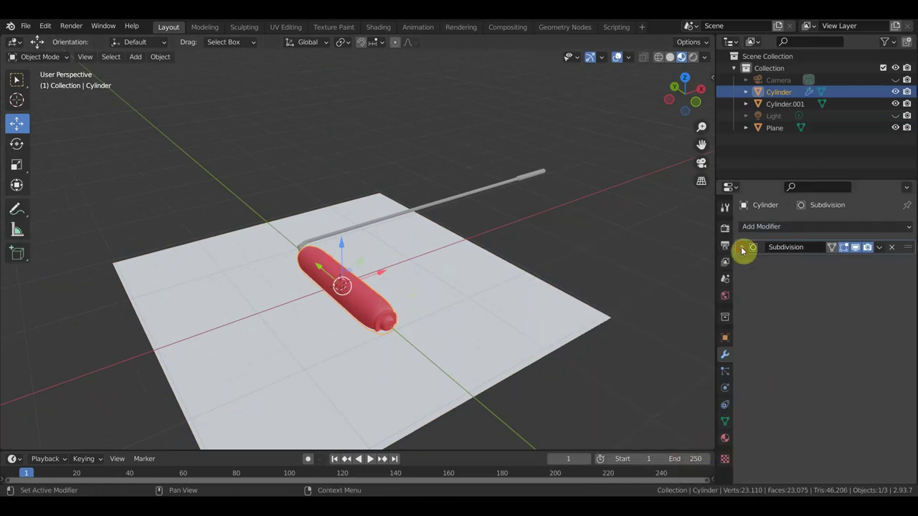
- Add a Displace modifier to the Cylinder with a new texture
click(785, 227)
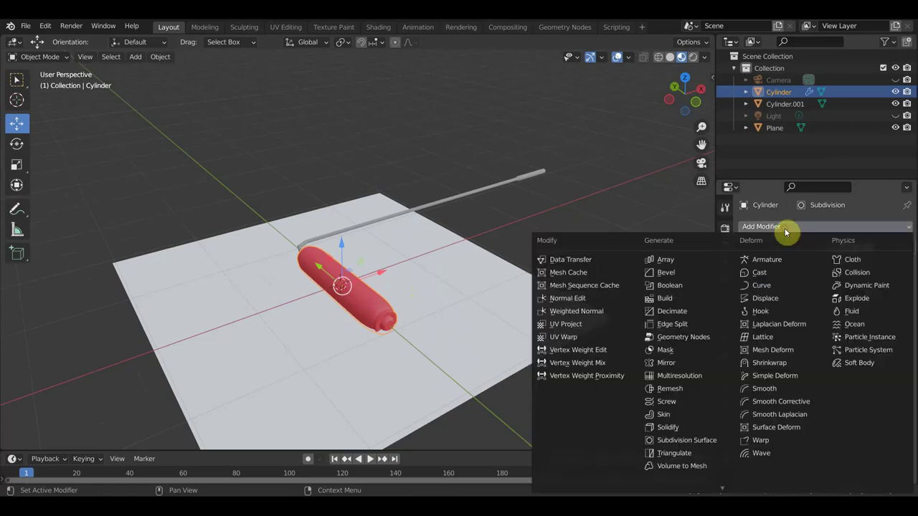
click(779, 298)
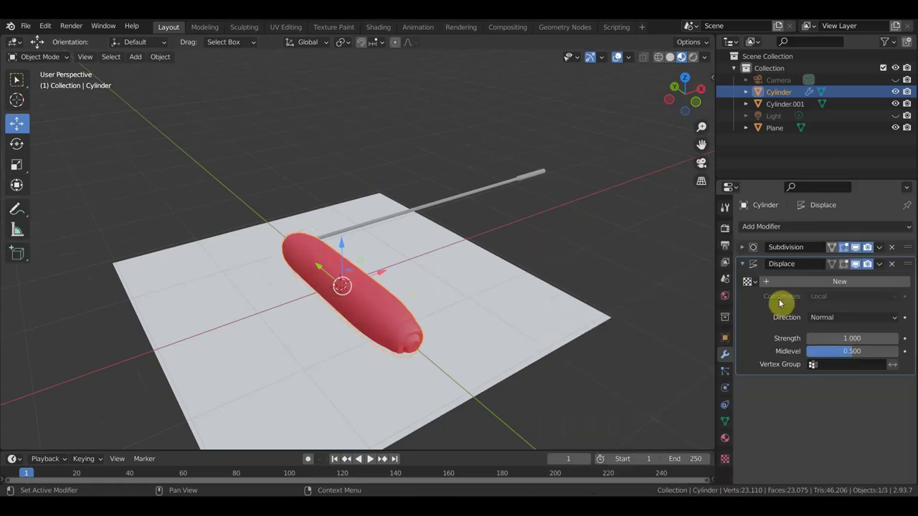
click(831, 289)
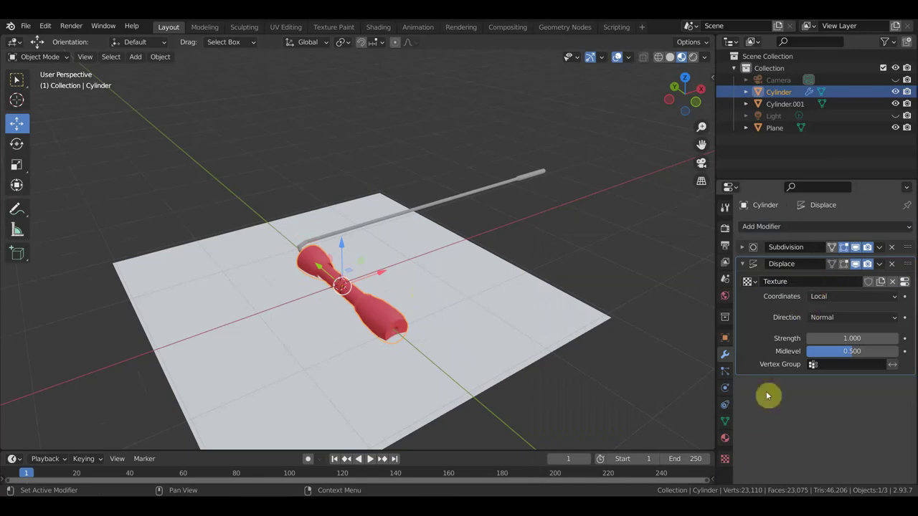
- Make the displacement texture a Clouds texture with size 0.22
click(725, 459)
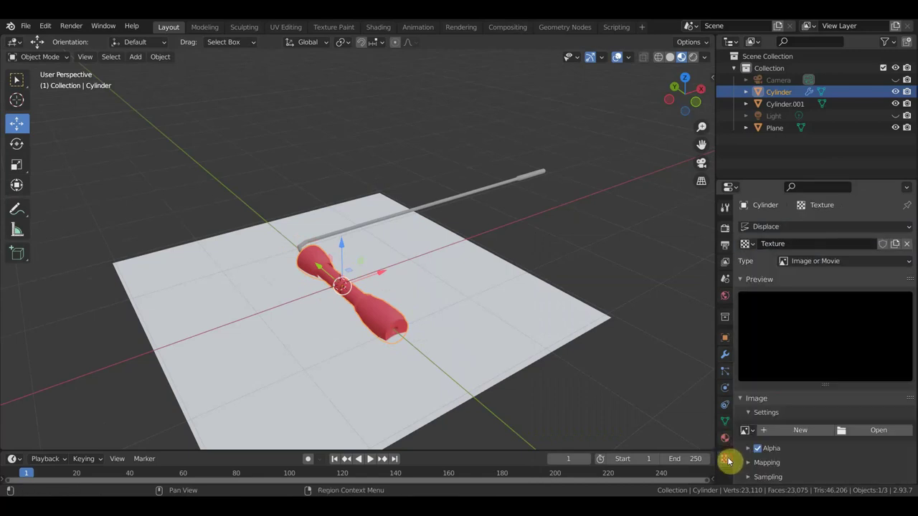
click(892, 262)
click(806, 302)
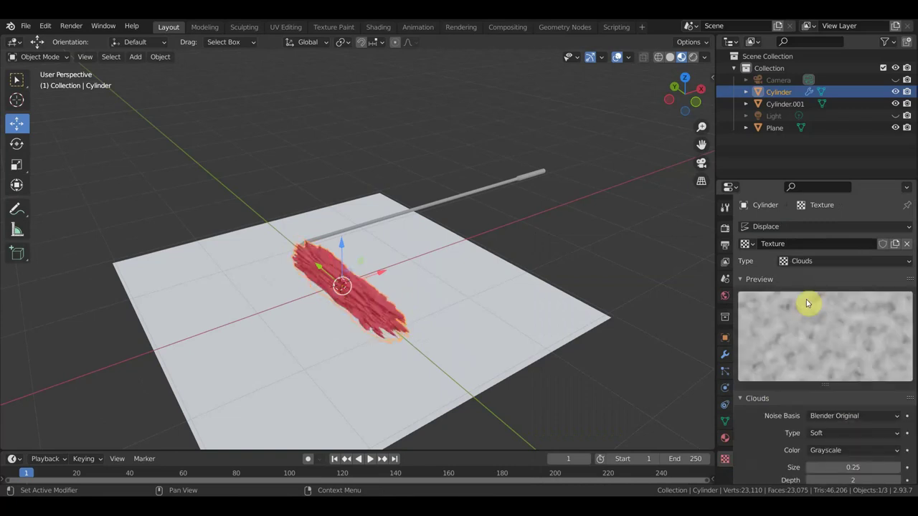
scroll(861, 462, down, 2)
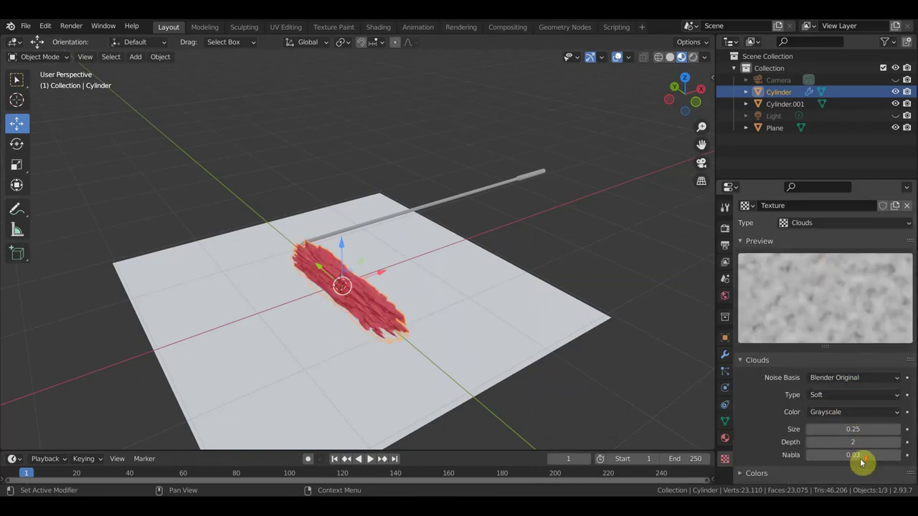
double_click(852, 430)
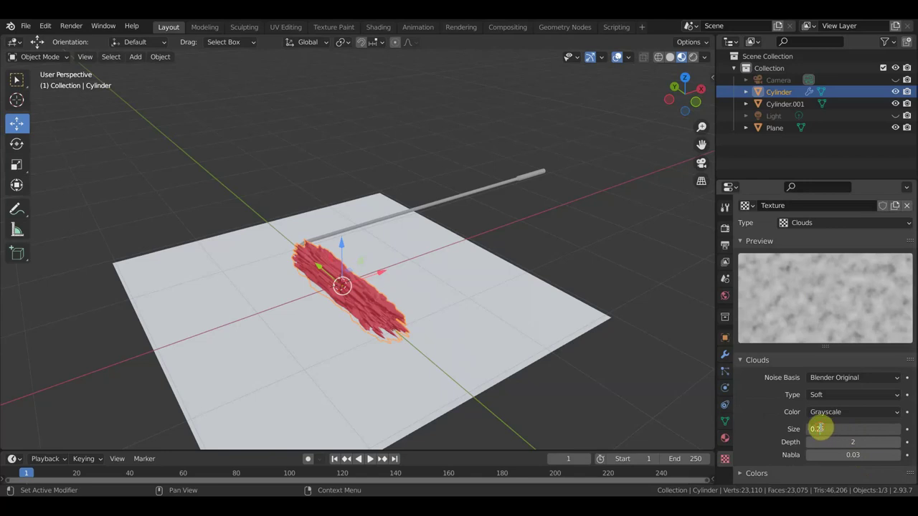
key(Return)
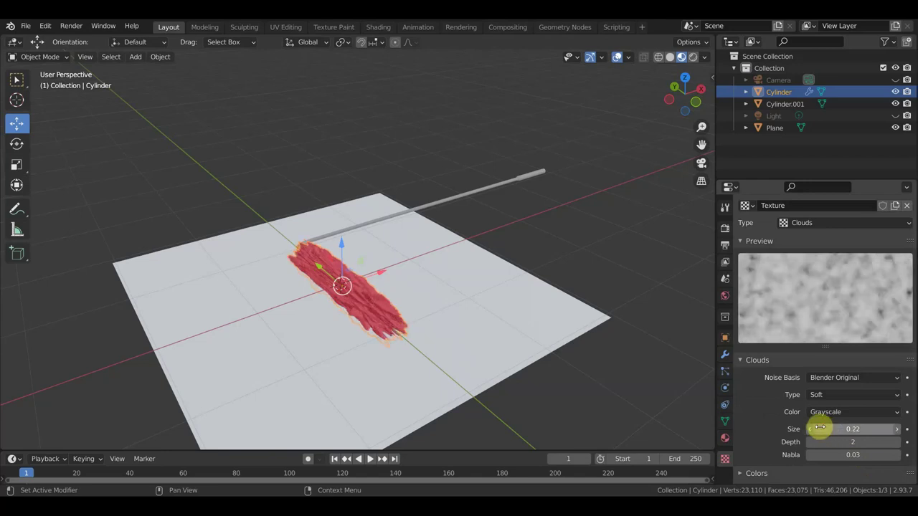
- Set the Displace modifier strength to 0.090
click(724, 355)
click(853, 338)
text(09)
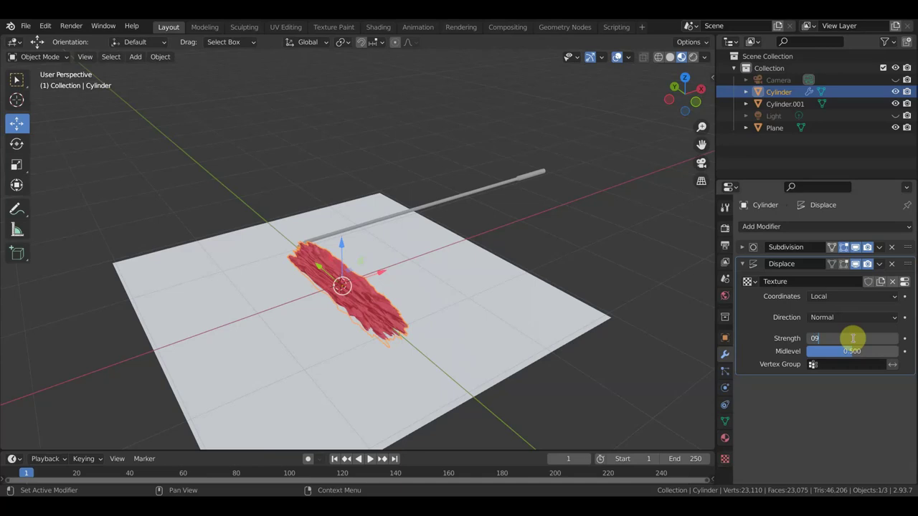
key(Return)
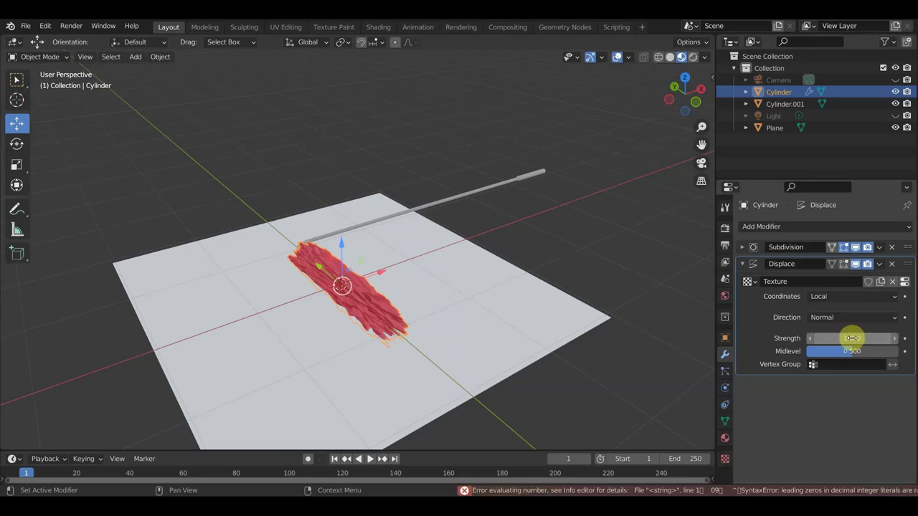
click(852, 337)
text(0.09)
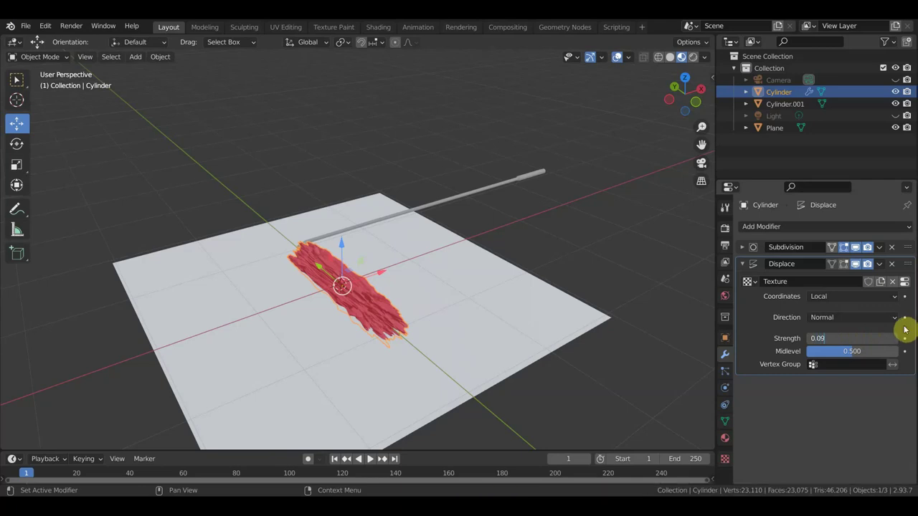
key(Return)
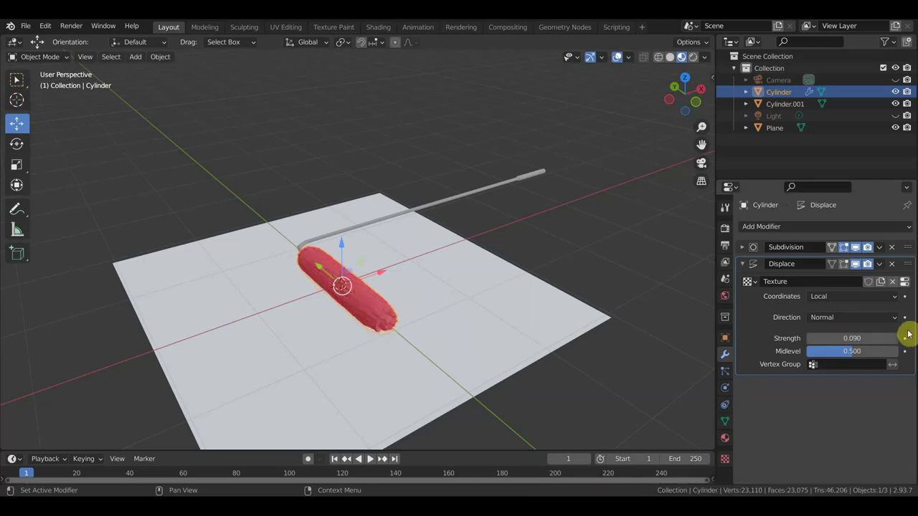
scroll(423, 301, up, 5)
middle_drag(423, 301, 461, 292)
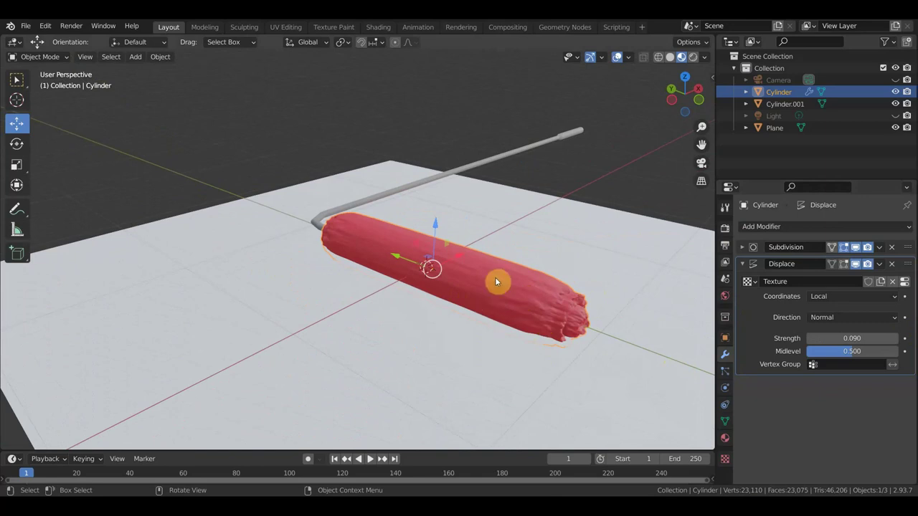
- Make the Cylinder a Dynamic Paint brush, then add Dynamic Paint to the Plane
click(724, 391)
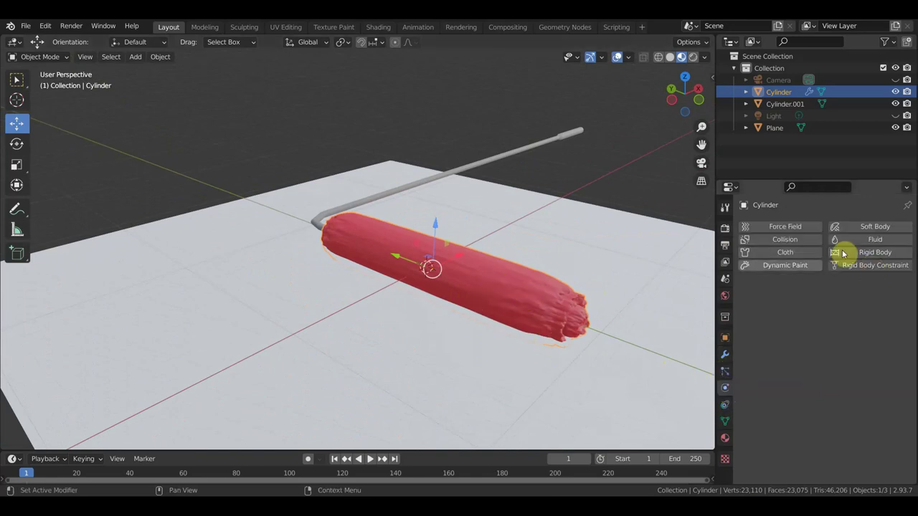
click(787, 266)
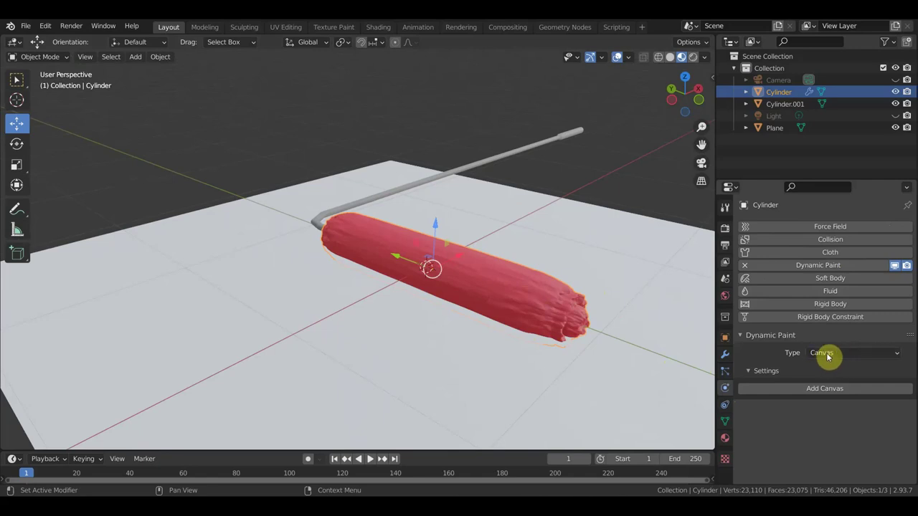
click(895, 357)
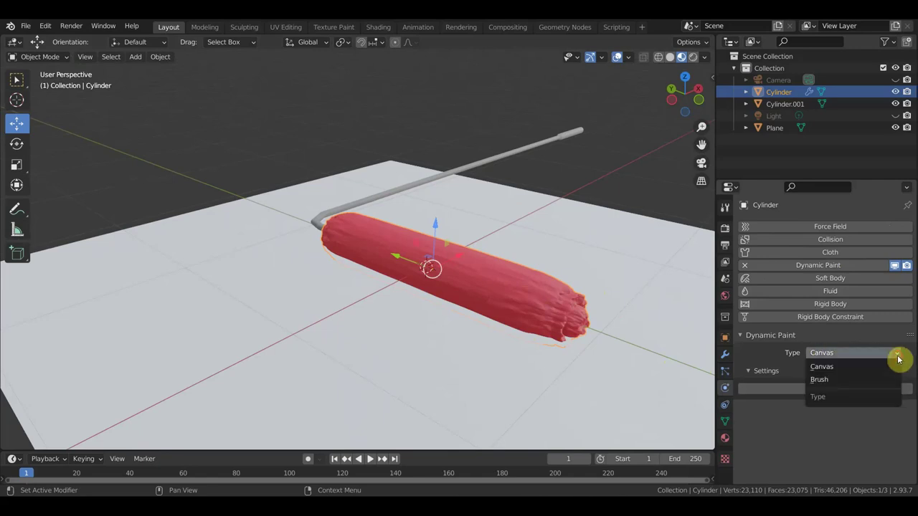
click(839, 377)
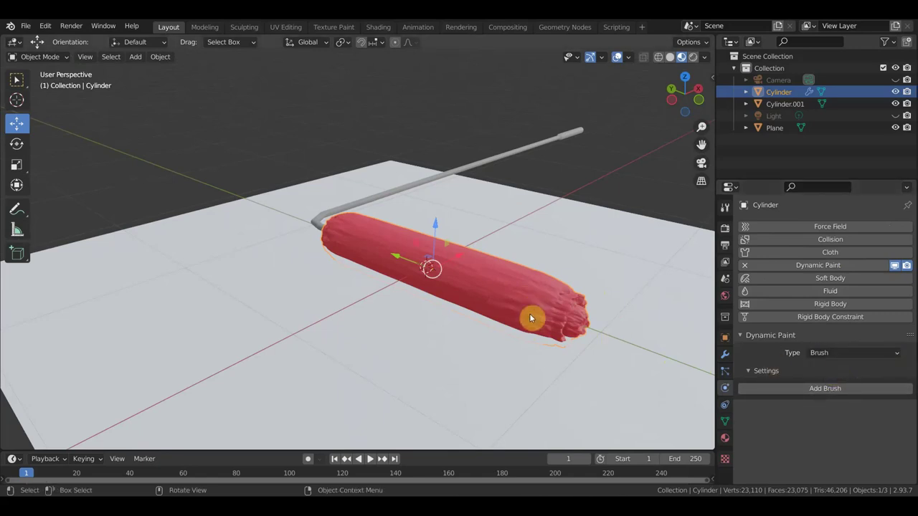
click(824, 388)
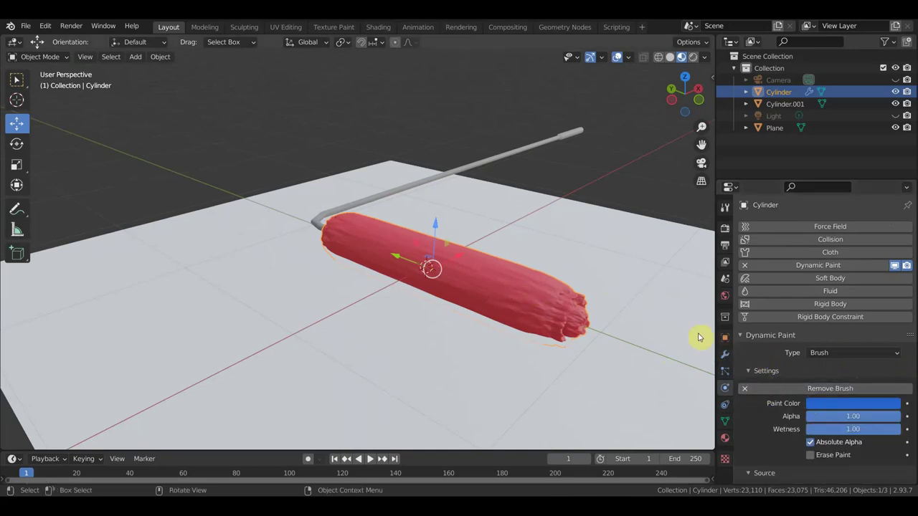
click(650, 320)
click(788, 267)
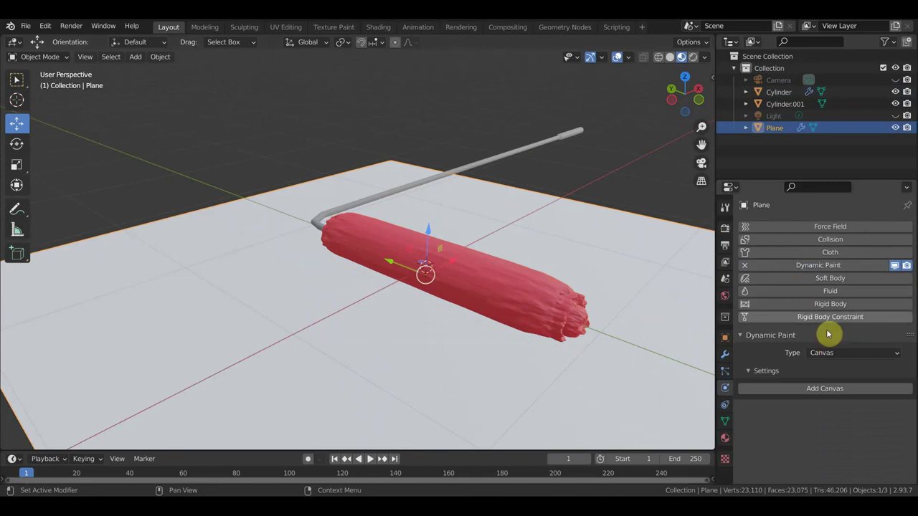
- Add a canvas to the Plane using Image Sequence format at resolution 256
click(841, 390)
scroll(844, 400, down, 2)
scroll(846, 396, down, 2)
scroll(851, 389, down, 1)
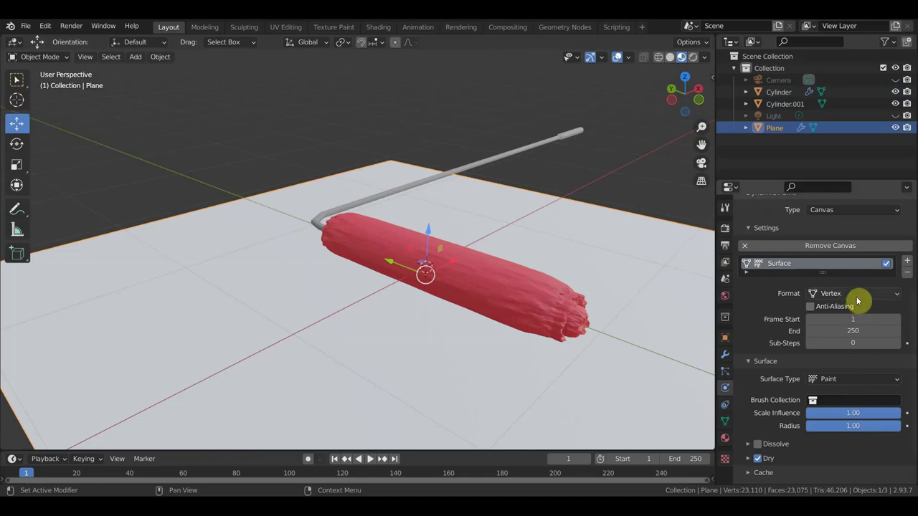
click(886, 296)
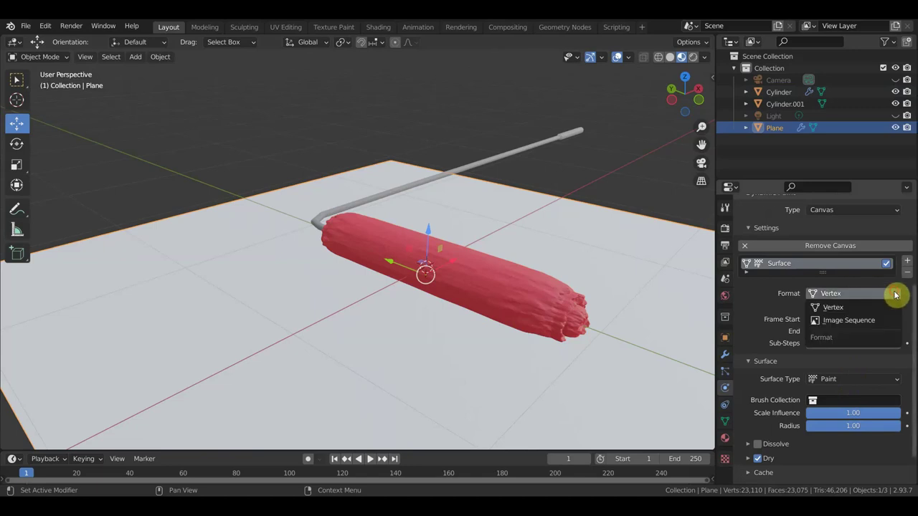
click(852, 322)
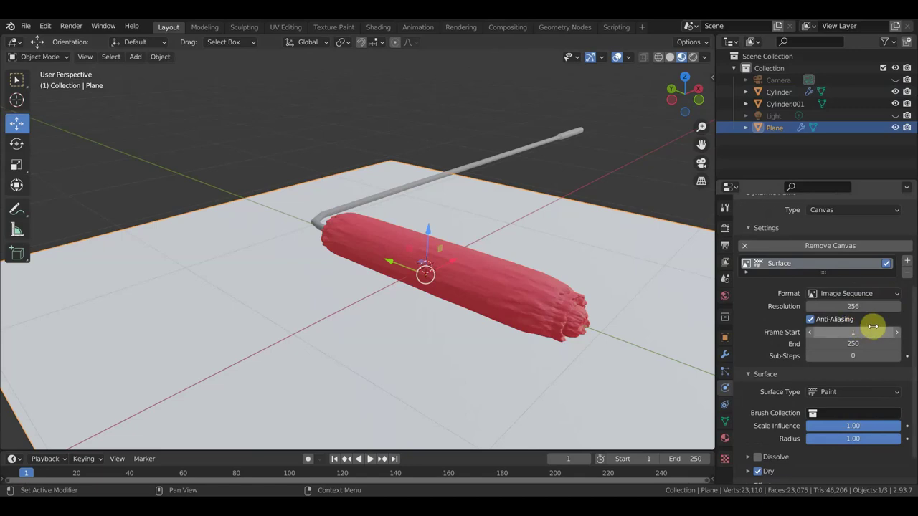
click(854, 306)
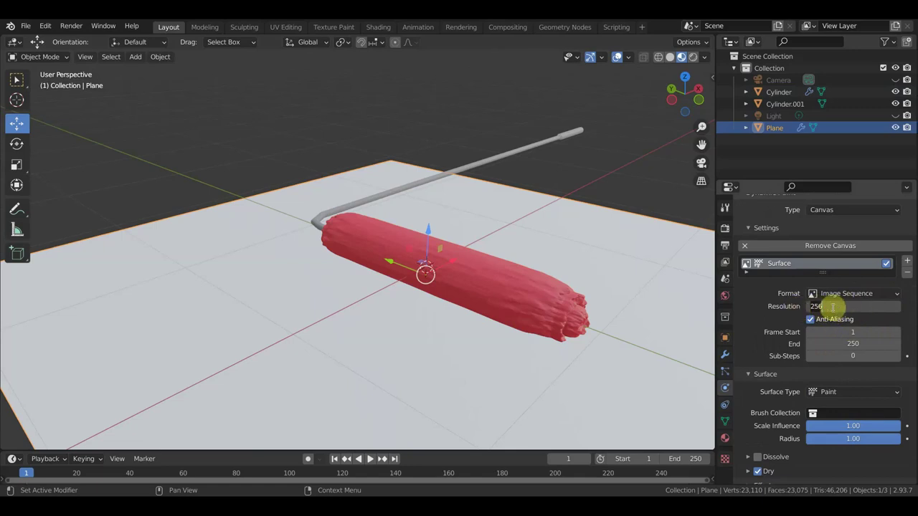
key(Return)
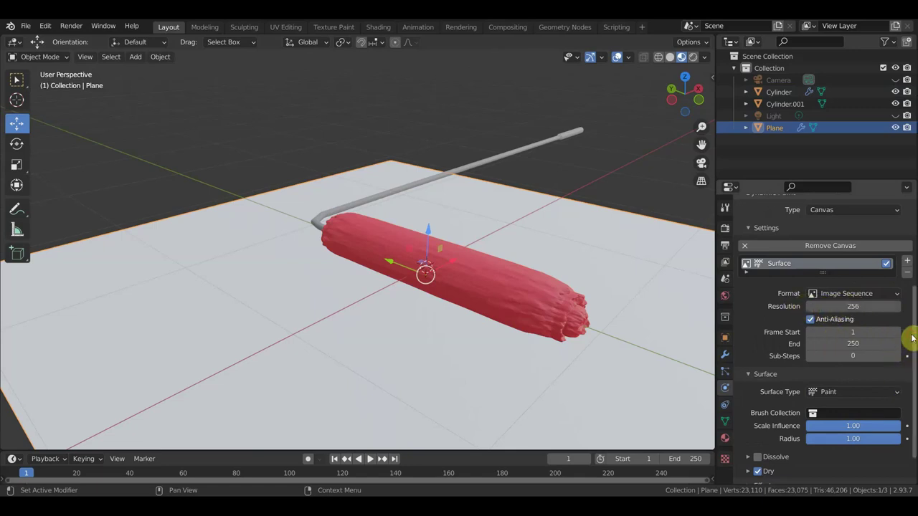
scroll(864, 388, down, 2)
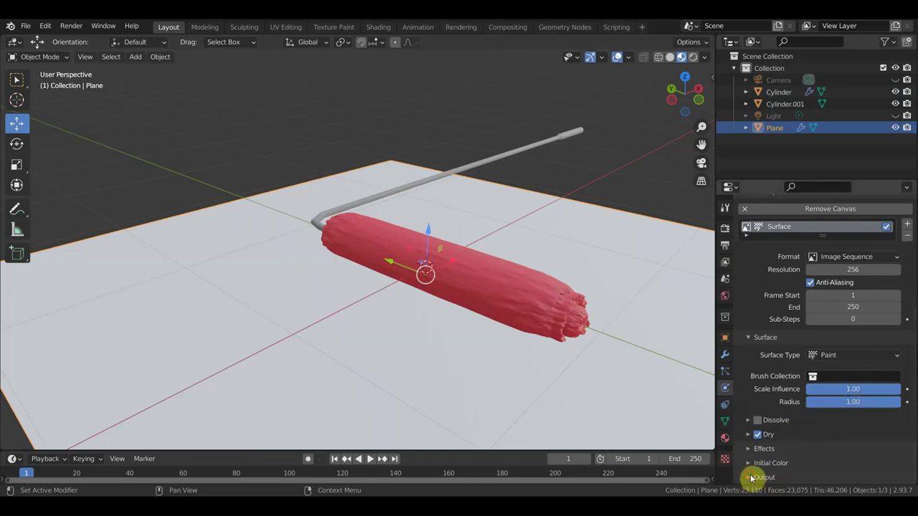
- Set the canvas output cache path to Desktop > blendcache_валик > Новая папка (2)
click(809, 475)
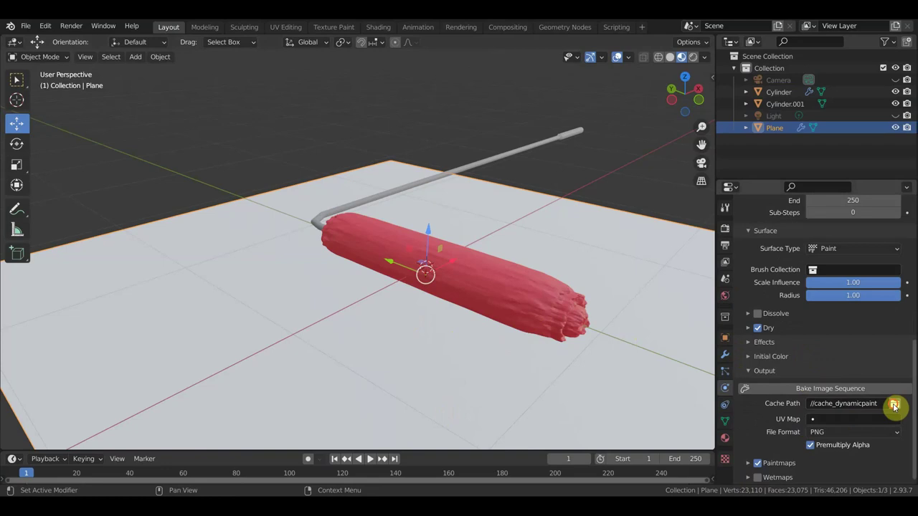
click(894, 406)
double_click(344, 351)
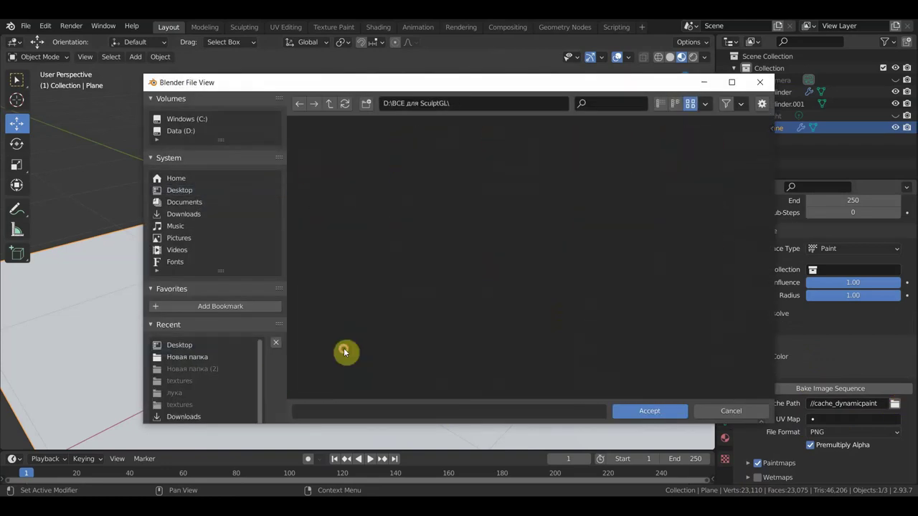
click(181, 190)
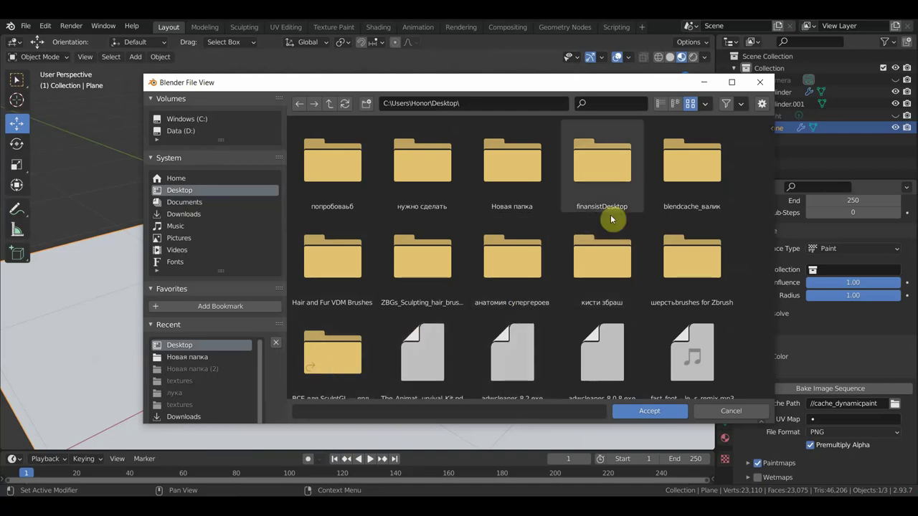
double_click(685, 183)
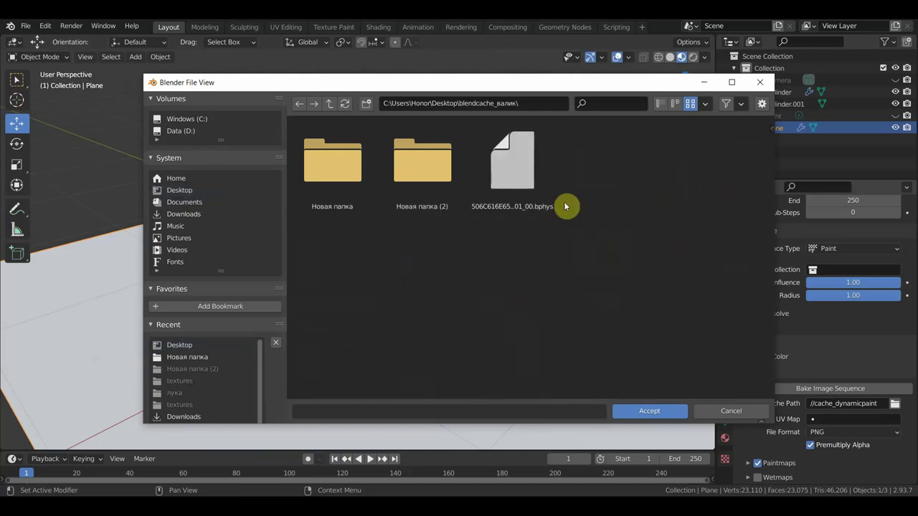
double_click(414, 188)
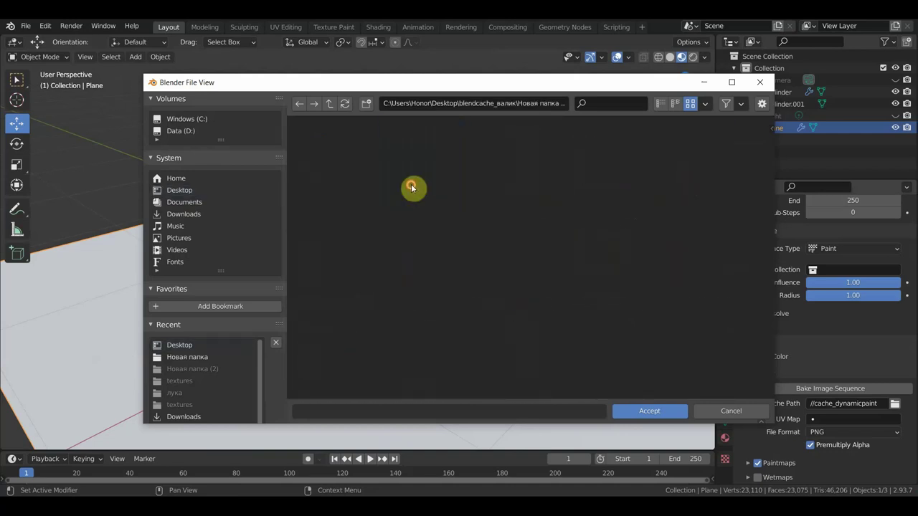
click(648, 414)
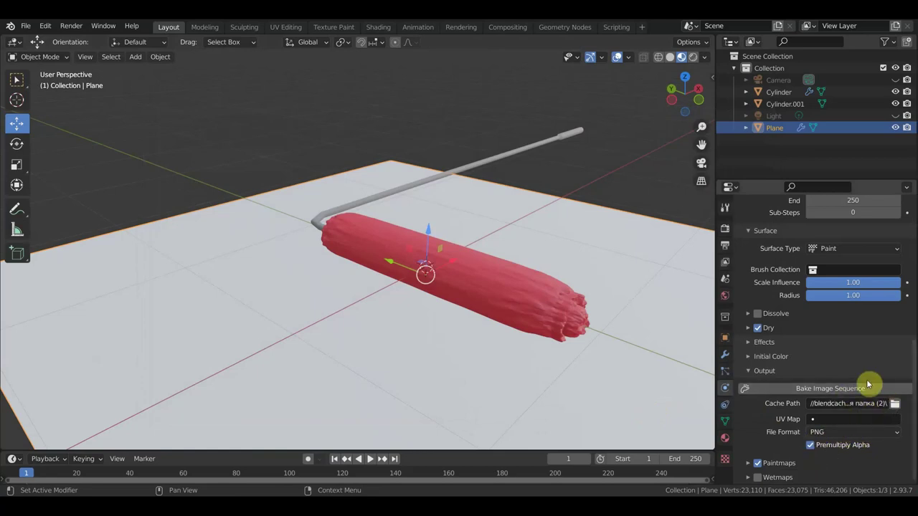
- Enlarge the timeline area, frame the plane and roller, and select the handle Cylinder.001
scroll(865, 380, up, 3)
scroll(864, 376, up, 2)
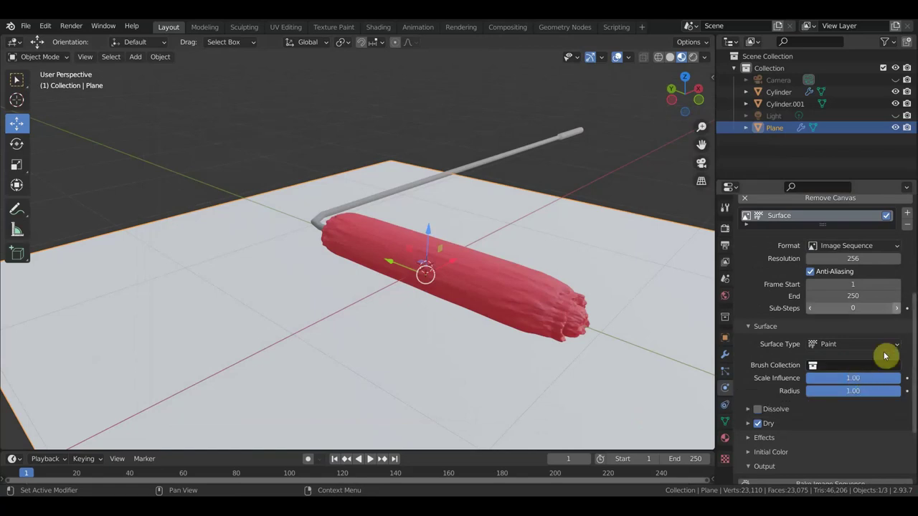
scroll(875, 337, up, 1)
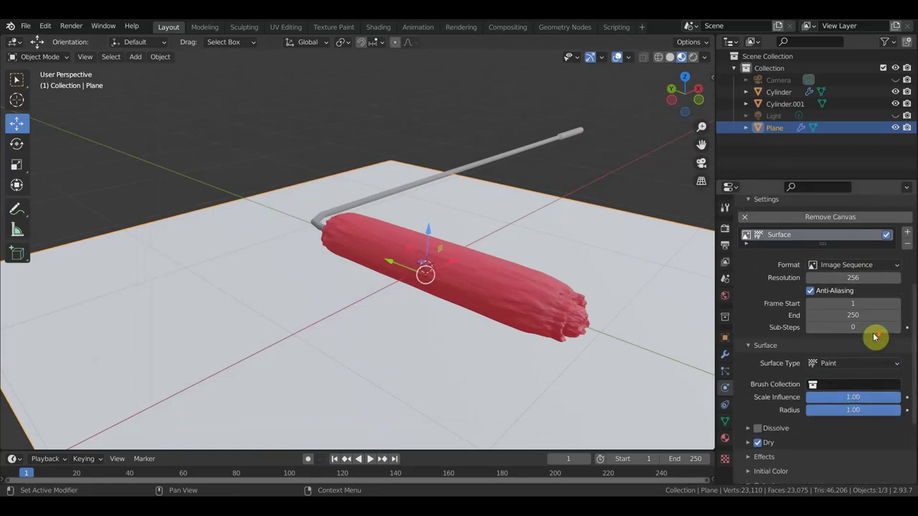
scroll(864, 338, down, 2)
scroll(859, 349, down, 2)
scroll(858, 355, down, 2)
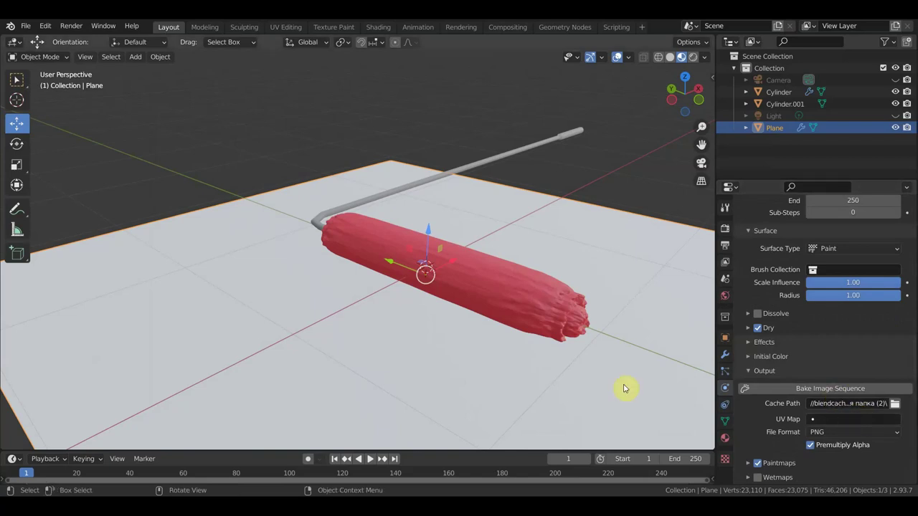
scroll(495, 264, down, 4)
middle_drag(513, 262, 458, 303)
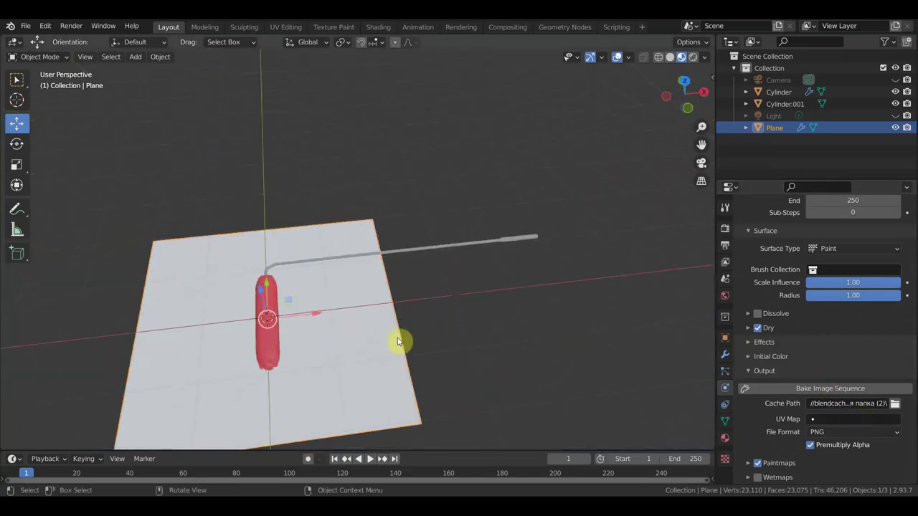
drag(421, 449, 423, 411)
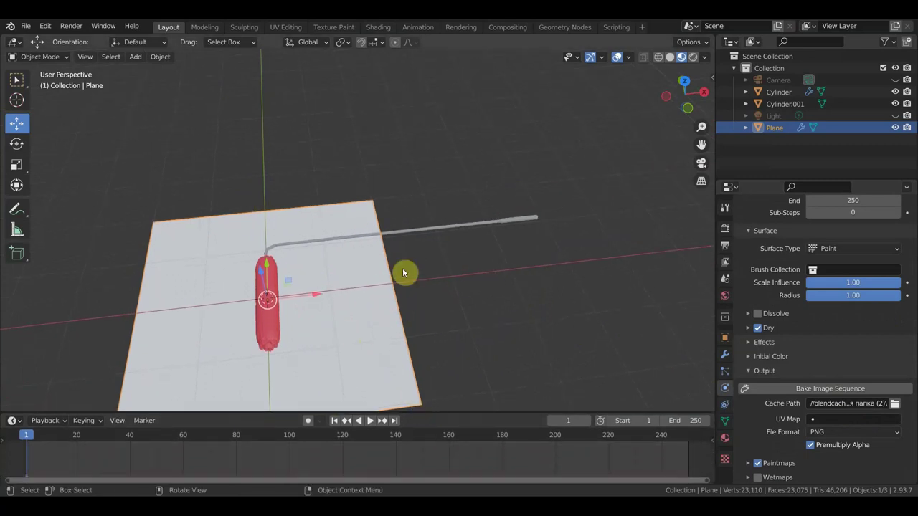
scroll(404, 272, up, 3)
key(KP_Decimal)
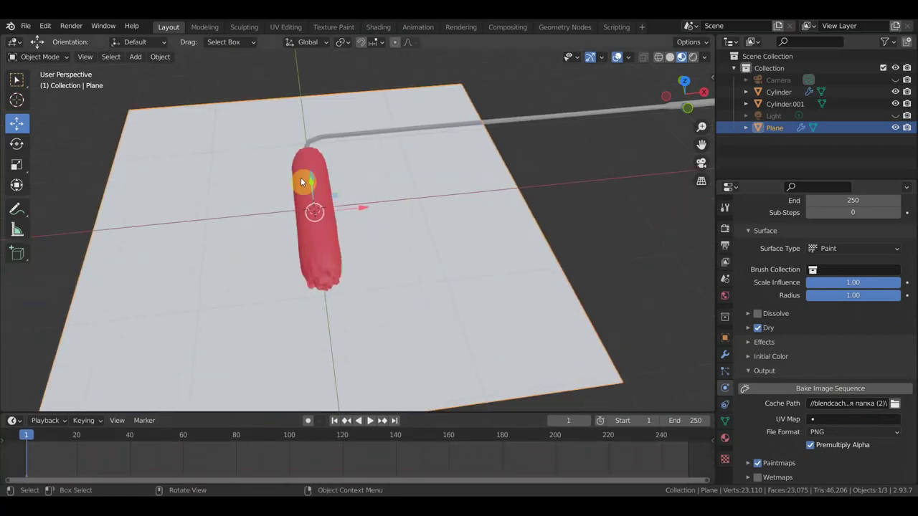
middle_drag(583, 201, 552, 260)
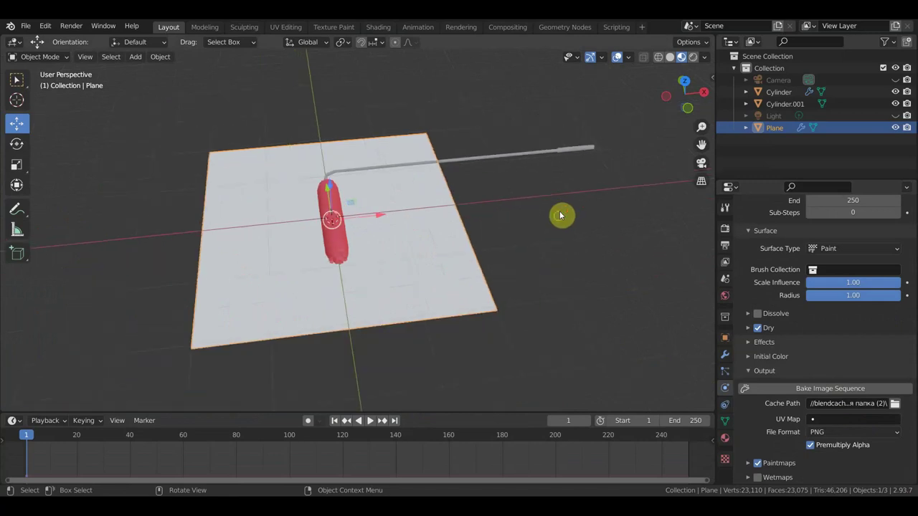
click(436, 219)
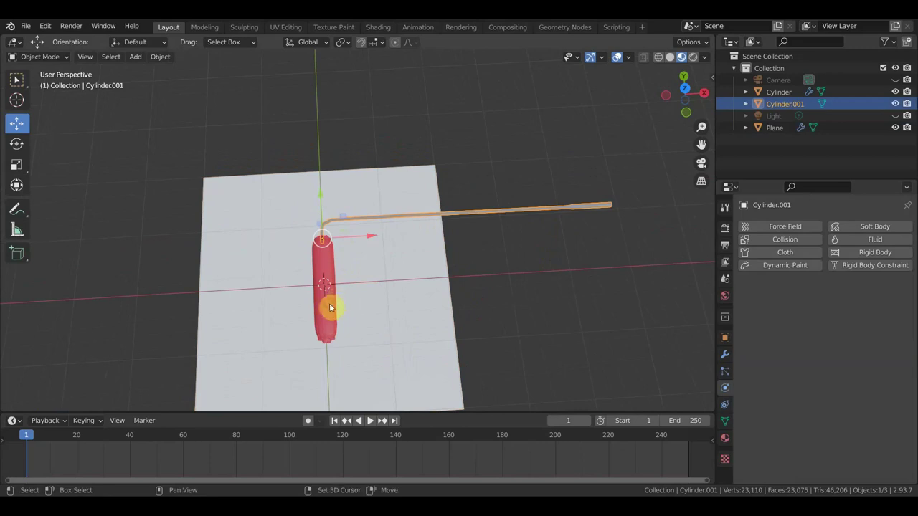
- Key the roller and handle's location and rotation at frames 1, 20 and 40, sliding them along X
shift+click(330, 308)
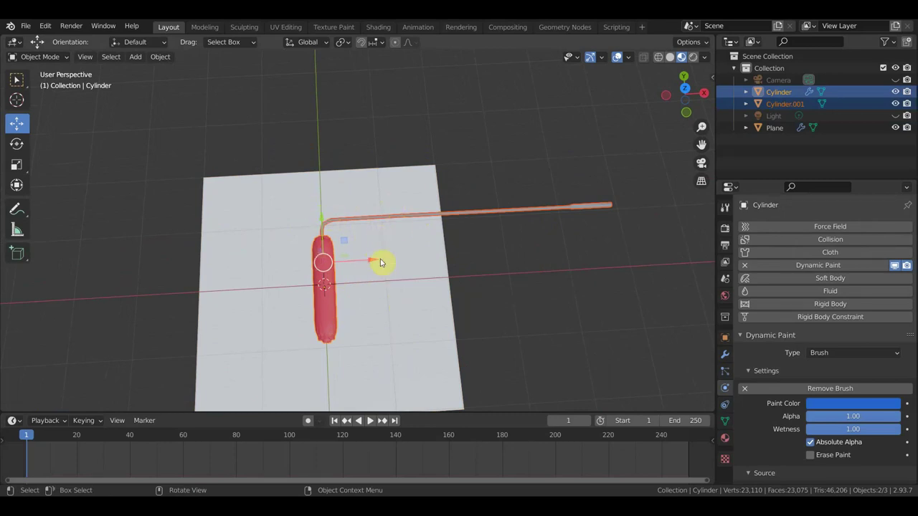
drag(366, 263, 437, 275)
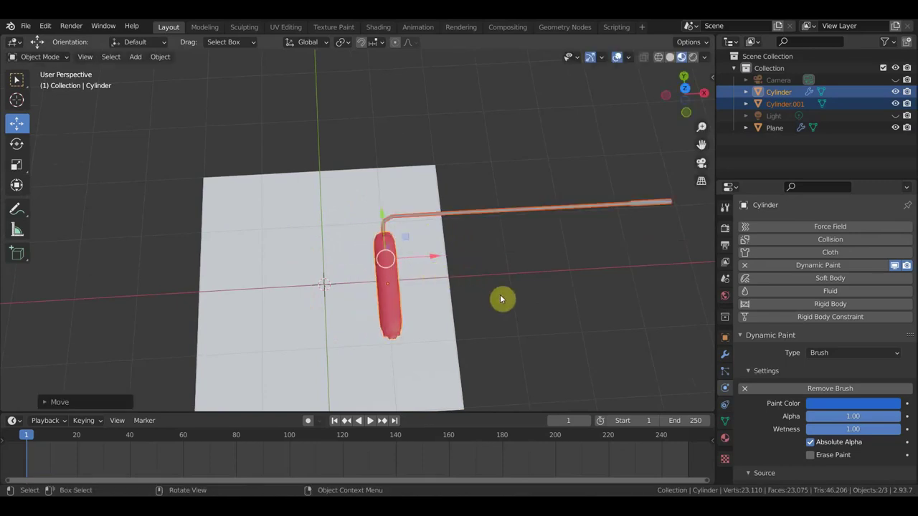
key(i)
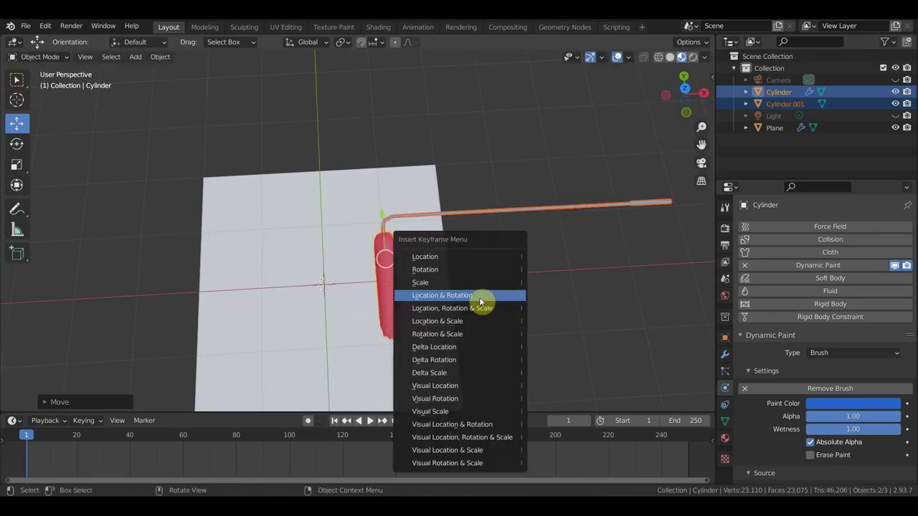
click(461, 296)
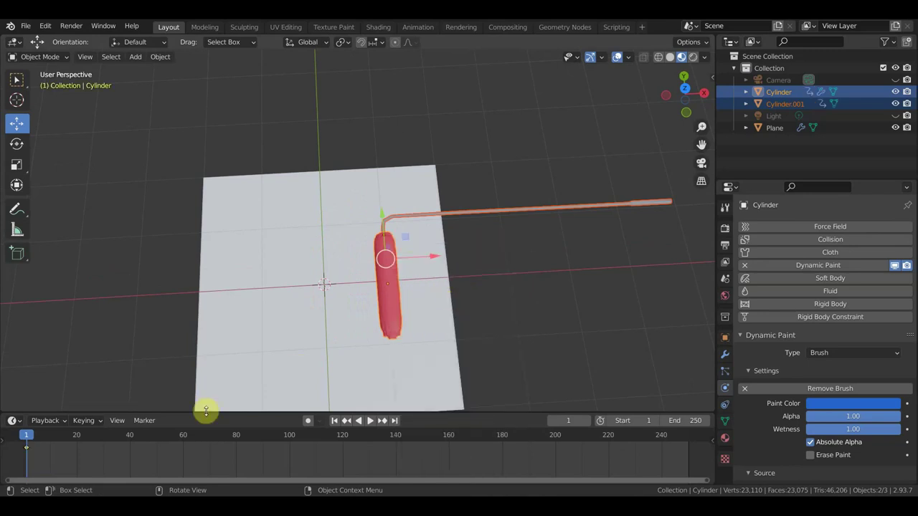
click(77, 441)
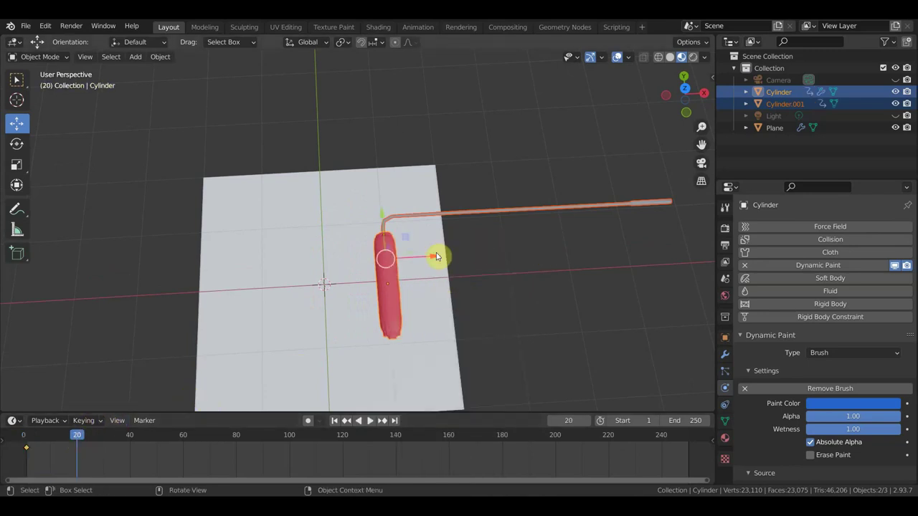
drag(431, 260, 293, 264)
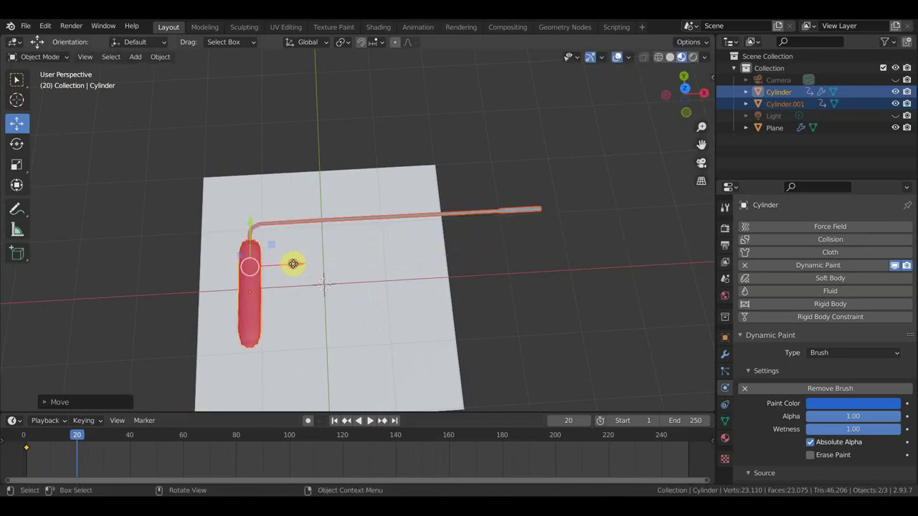
key(i)
click(507, 302)
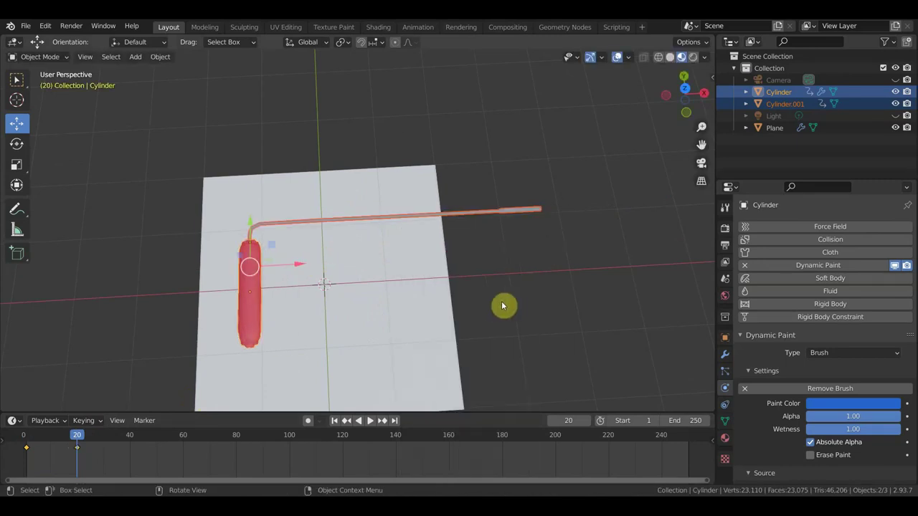
click(131, 435)
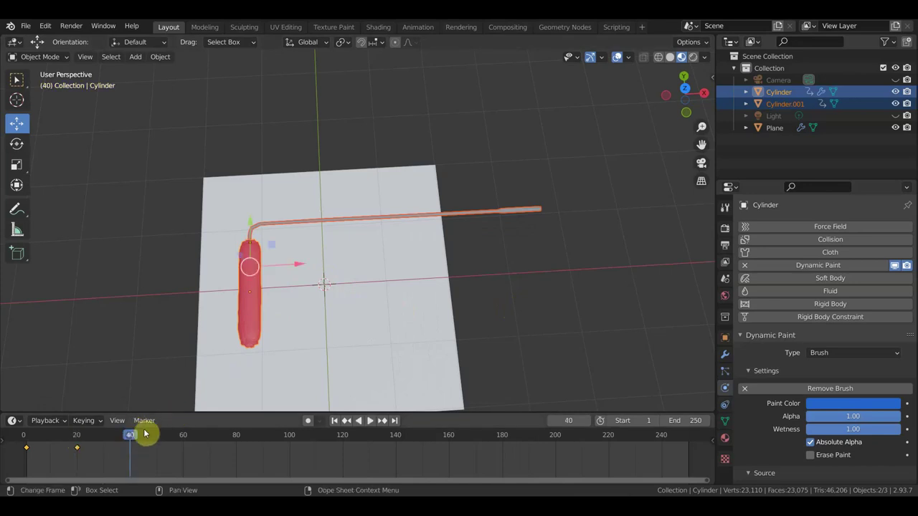
drag(299, 267, 423, 264)
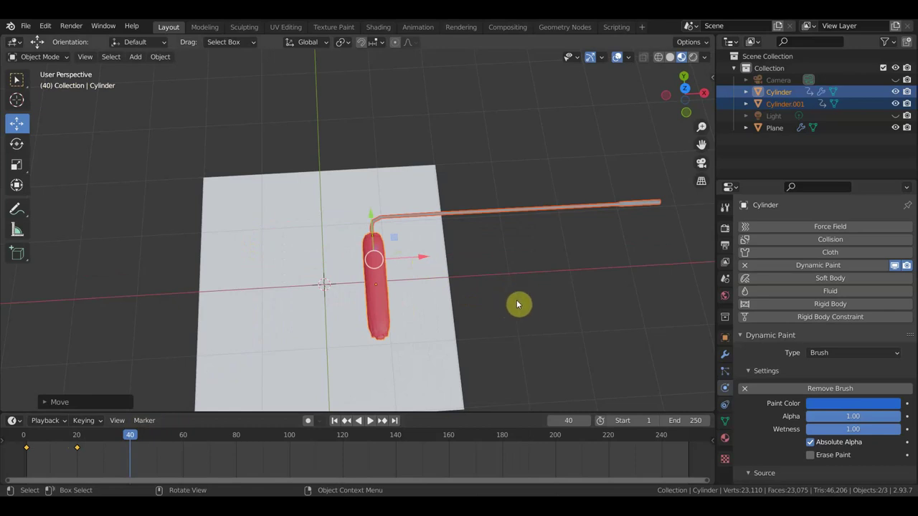
key(i)
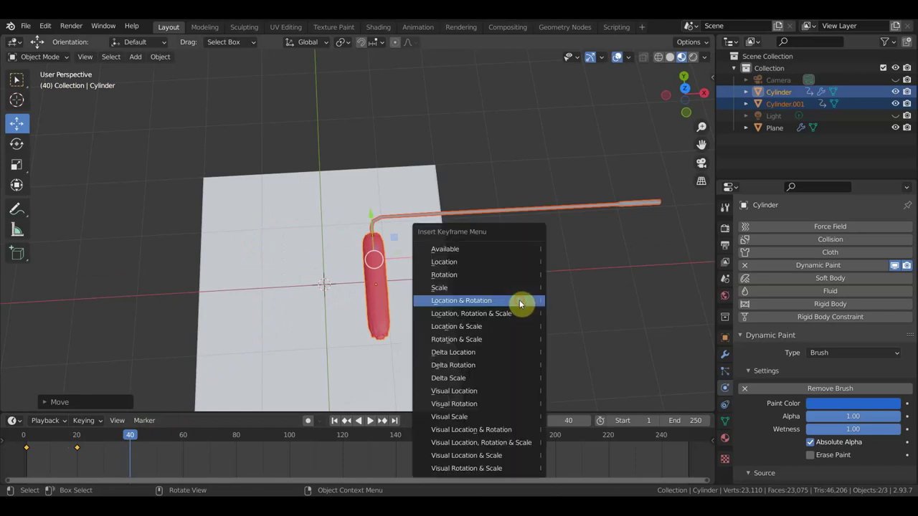
click(519, 300)
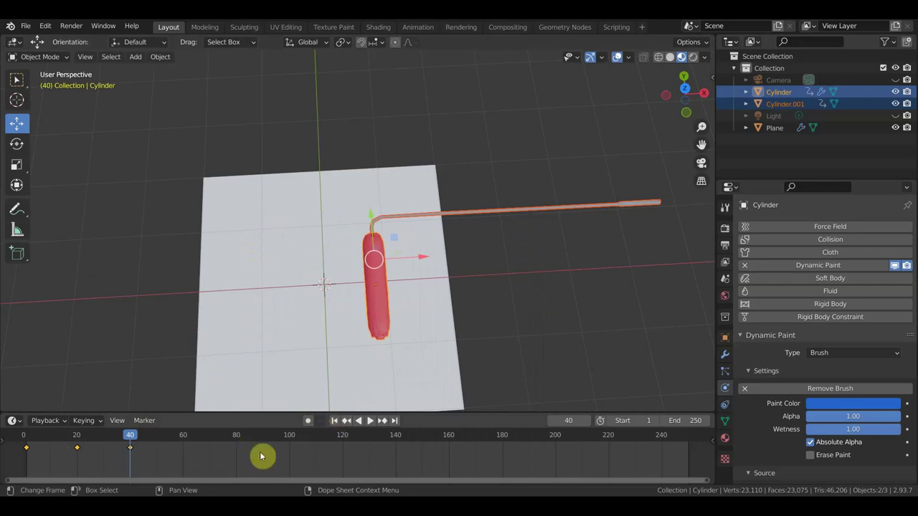
- Duplicate the earlier keyframes in the Timeline to frames 60 and 80
drag(188, 463, 66, 438)
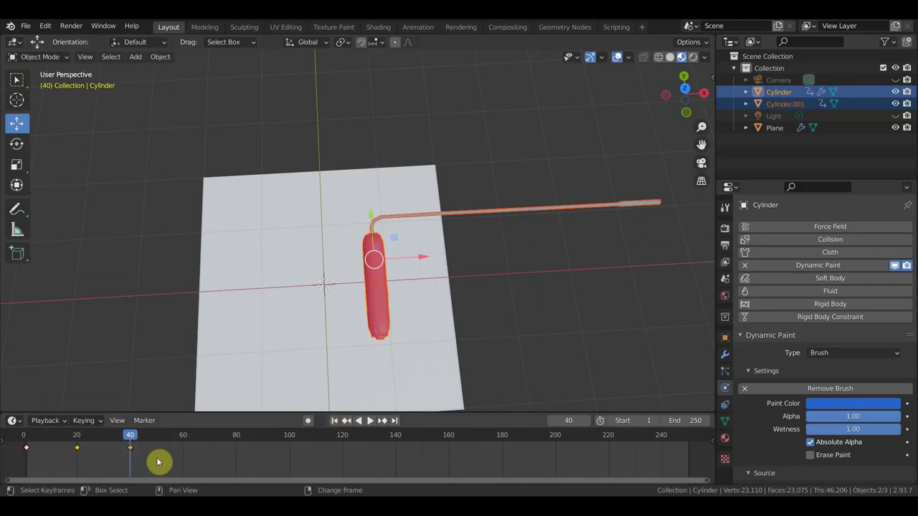
key(g)
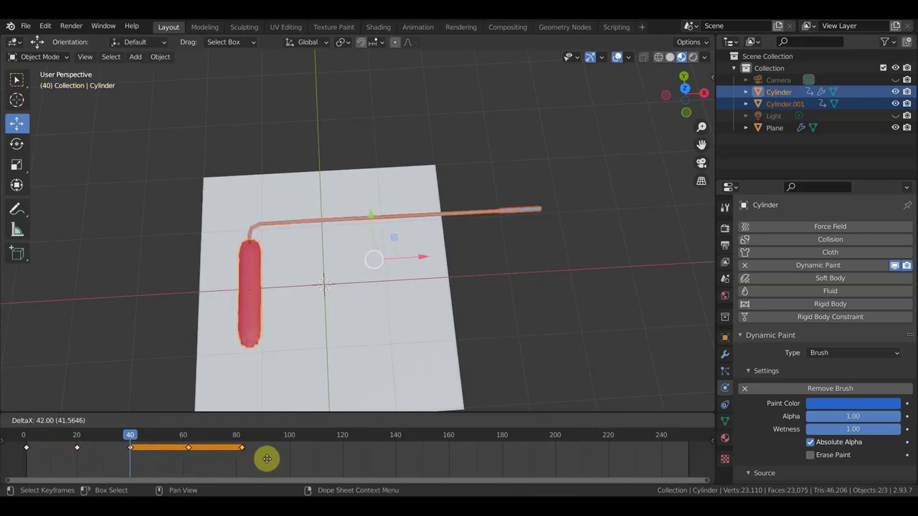
click(263, 457)
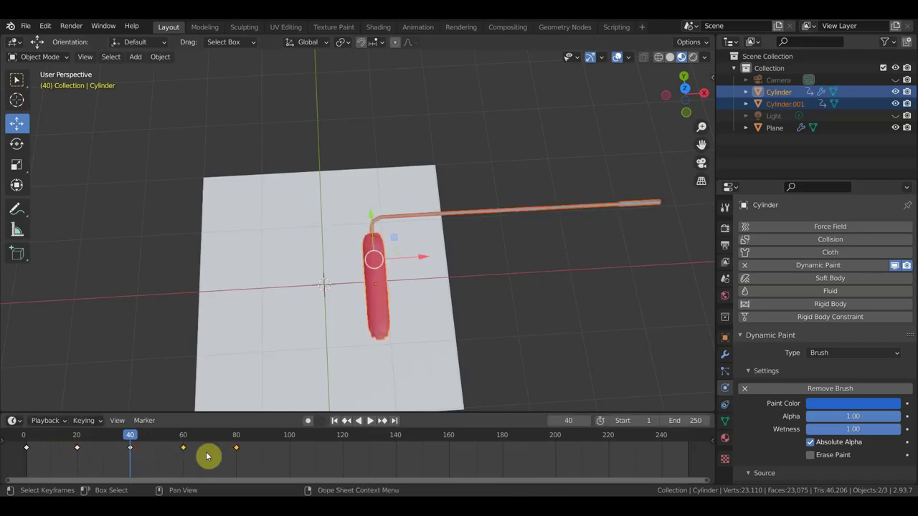
click(421, 367)
- Change the Plane's Dynamic Paint canvas End frame from 250 to 80
scroll(806, 430, down, 4)
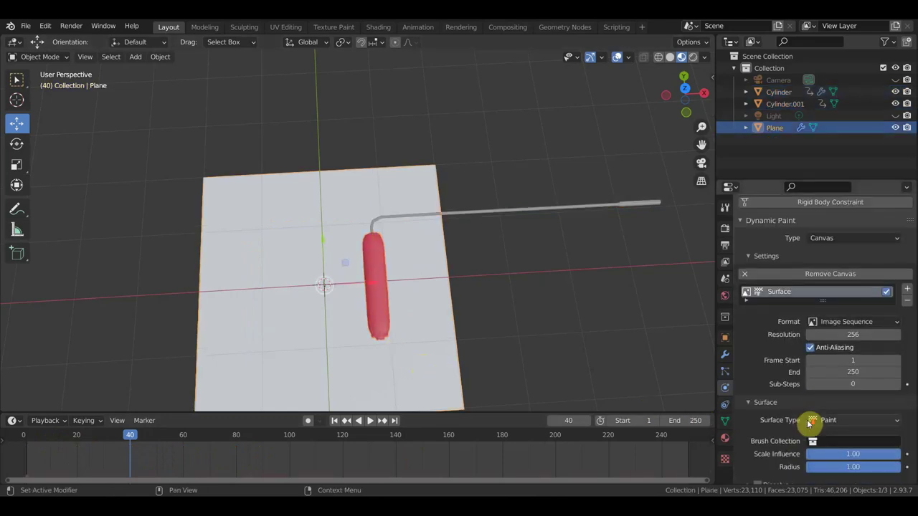
scroll(851, 375, down, 3)
scroll(820, 394, down, 2)
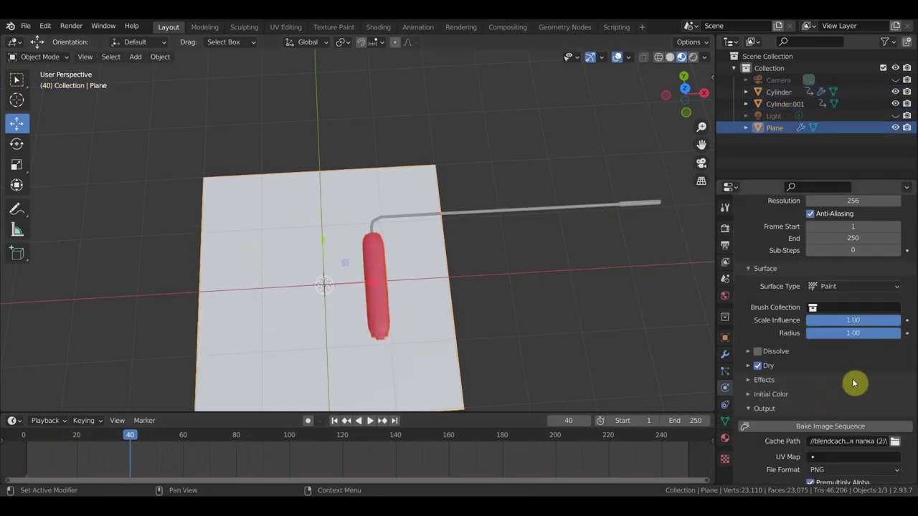
scroll(846, 301, up, 1)
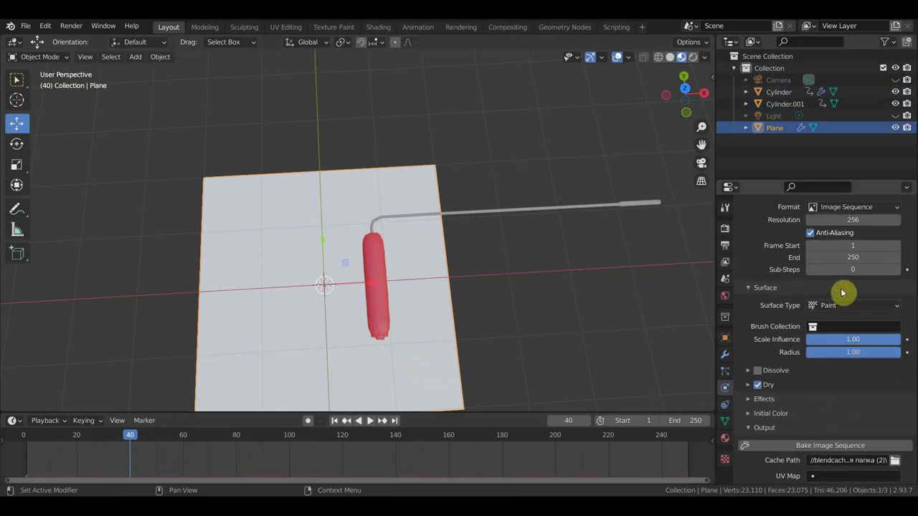
scroll(850, 315, down, 3)
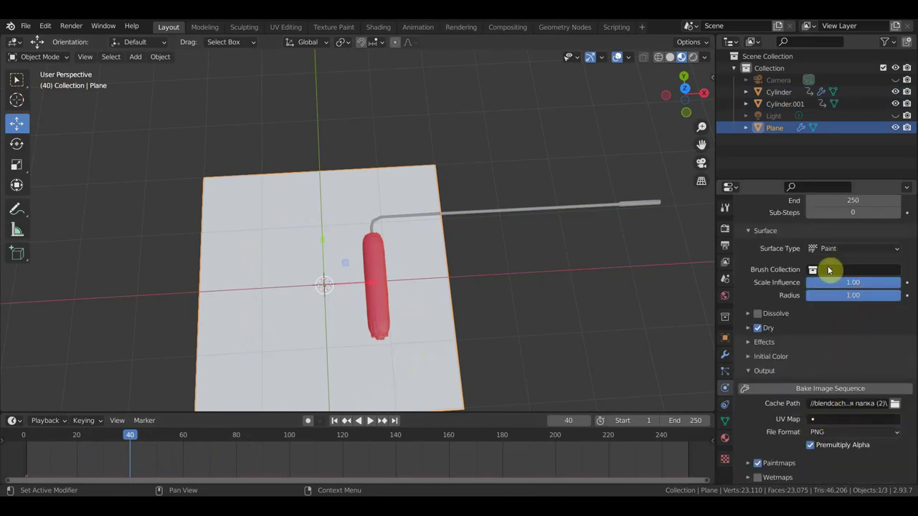
scroll(828, 270, up, 2)
click(850, 238)
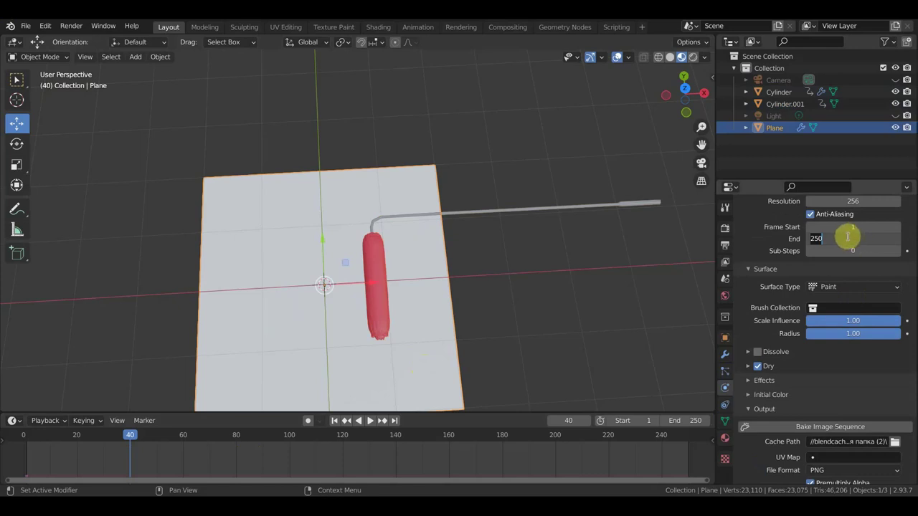
text(80)
key(Return)
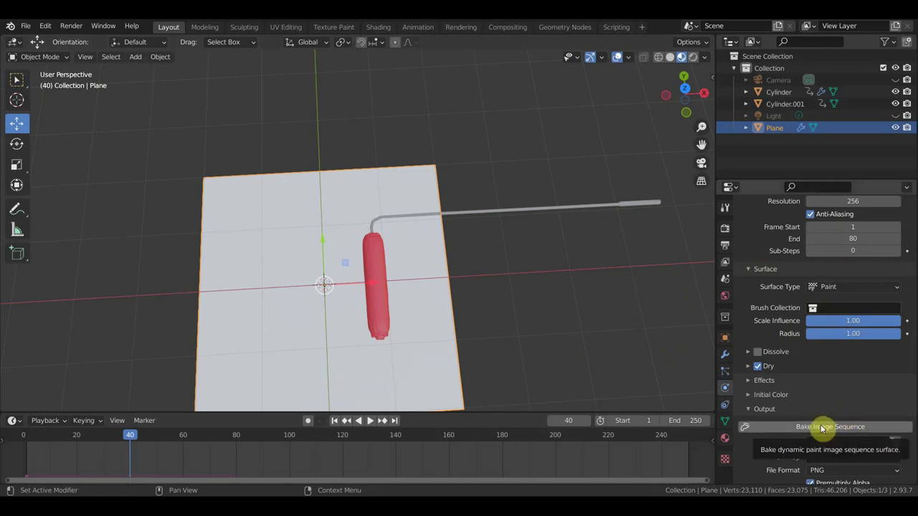
- Set the end frame to 80, bake the plane's Dynamic Paint image sequence, and return to frame 1
click(688, 420)
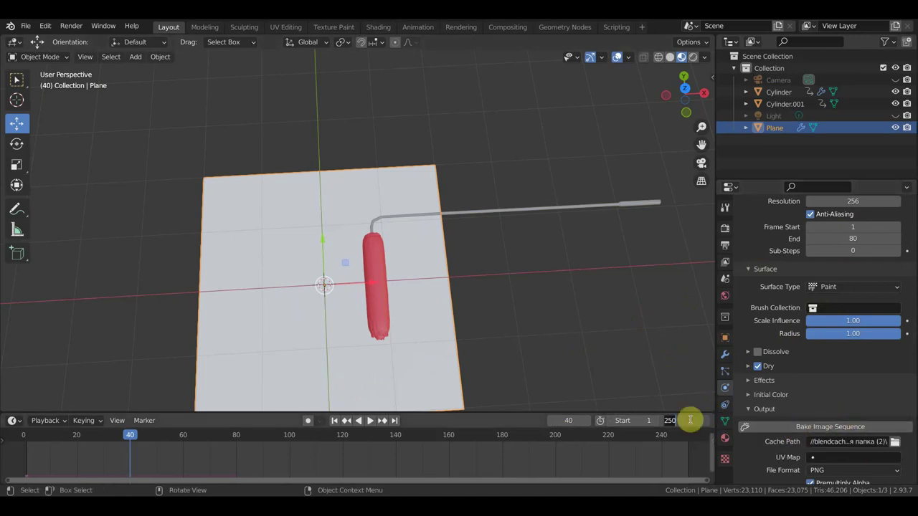
text(80)
key(Return)
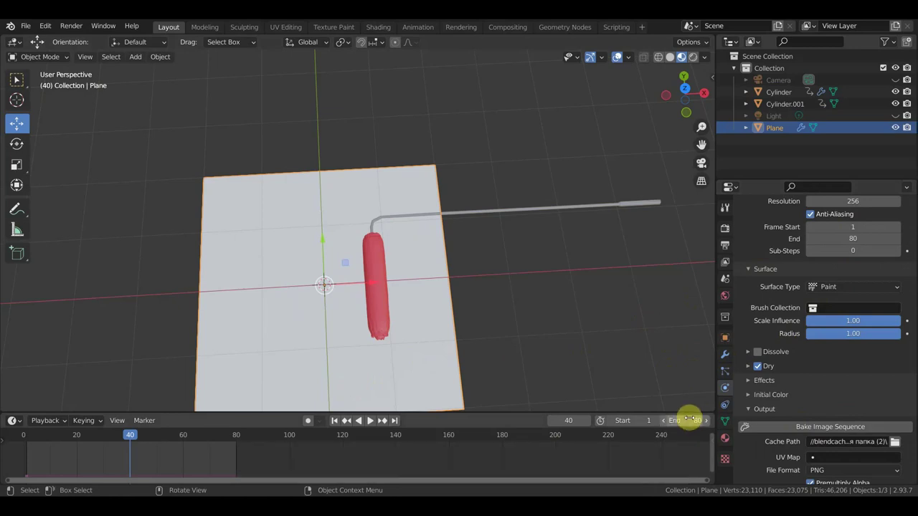
click(843, 427)
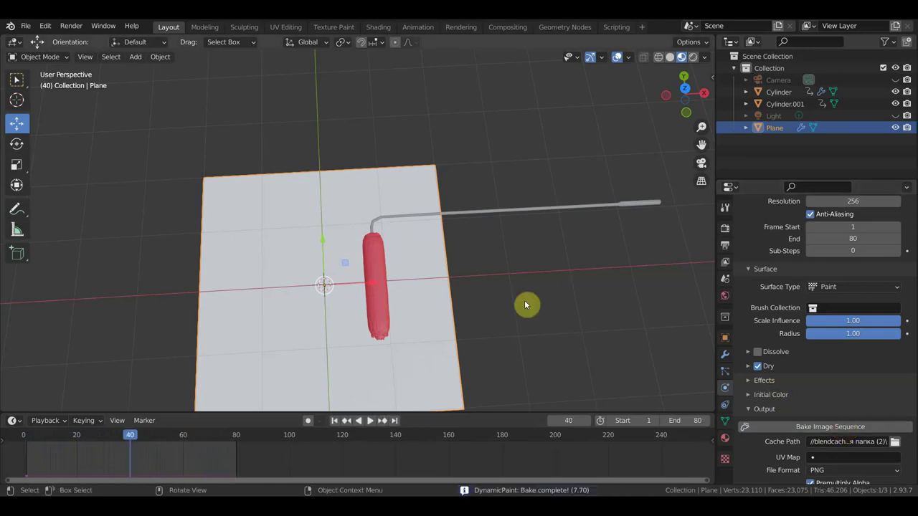
click(27, 446)
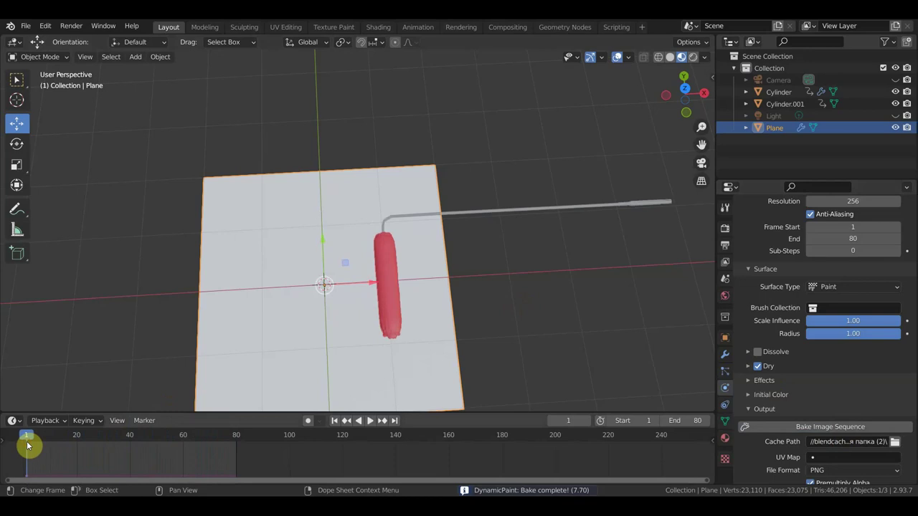
- In the Shading workspace, give the plane a new material and add an Image Texture node
click(378, 27)
click(474, 298)
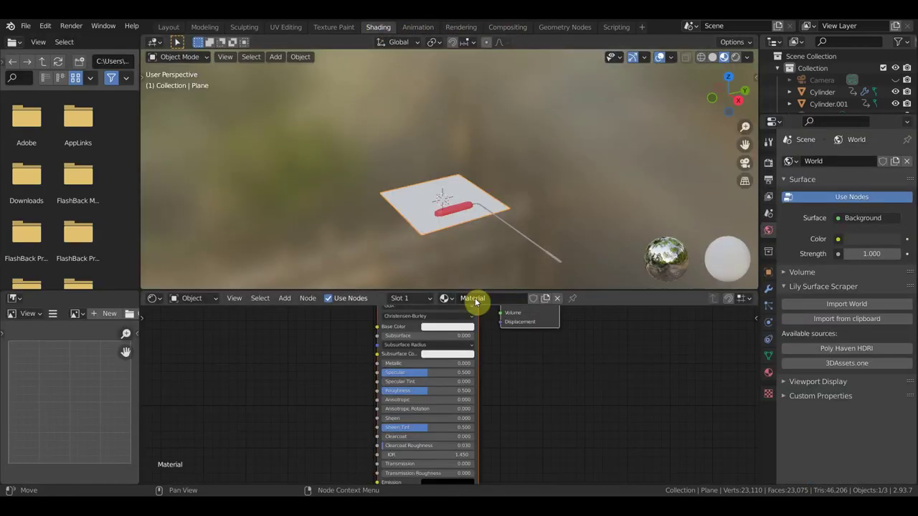
scroll(344, 381, up, 3)
click(282, 299)
mouse_move(304, 365)
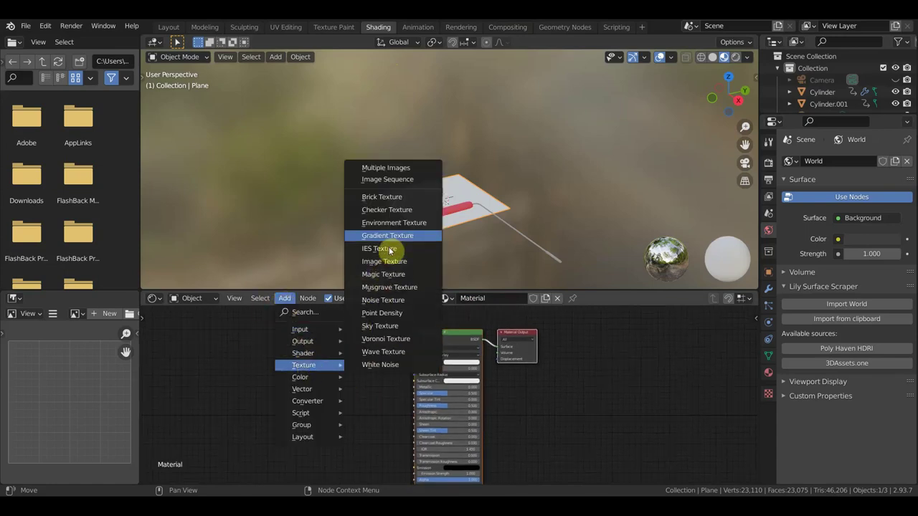
click(385, 261)
click(299, 345)
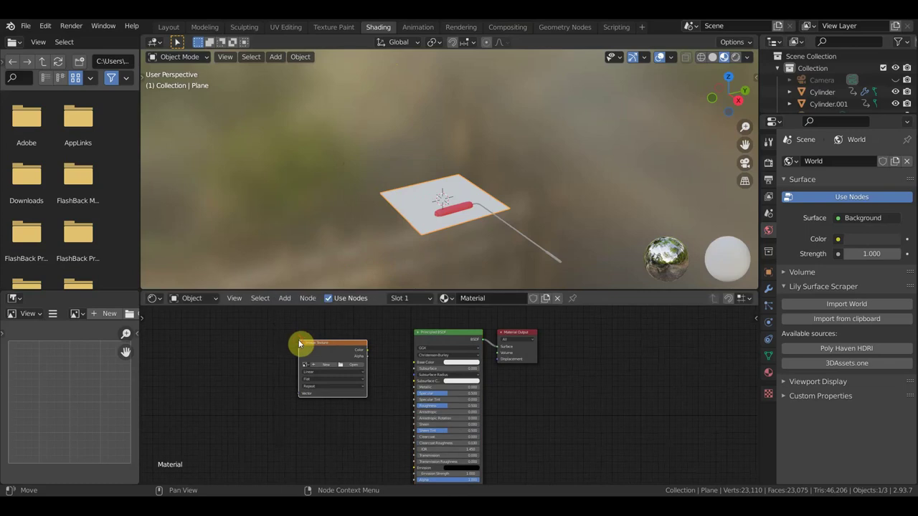
scroll(350, 371, up, 2)
- Browse for the texture image into blendcache_валик and its folder of baked paintmap PNGs
click(324, 357)
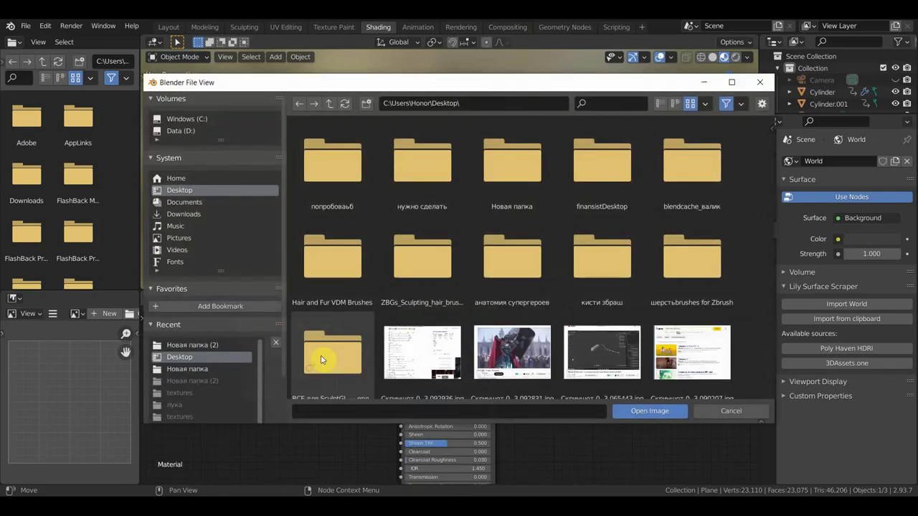
double_click(692, 176)
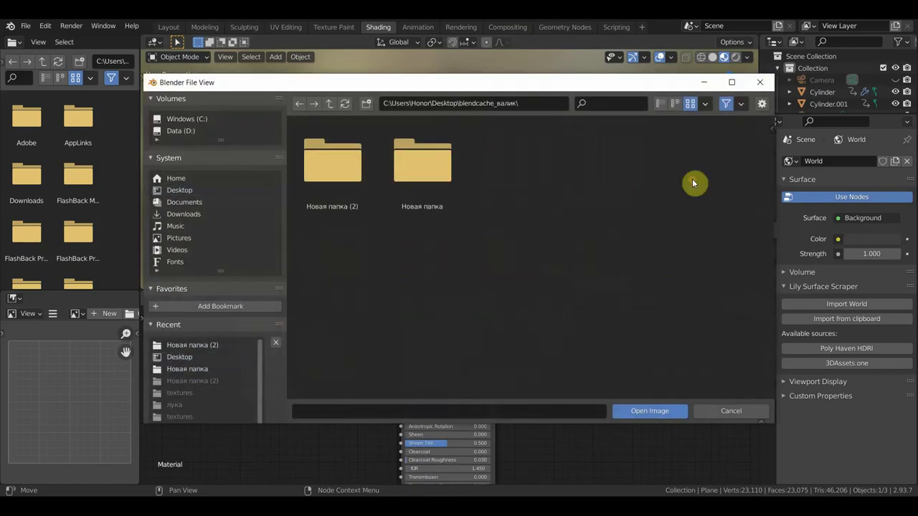
double_click(352, 176)
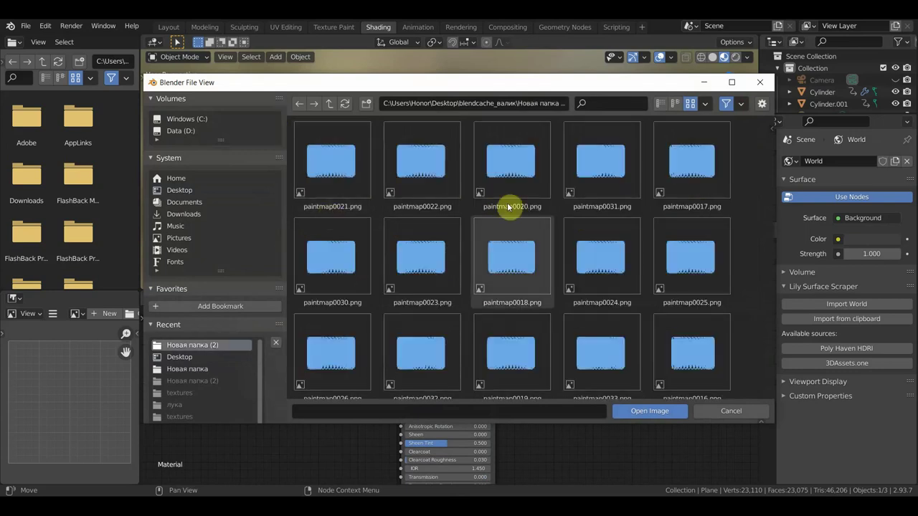
click(373, 164)
scroll(482, 237, down, 3)
scroll(545, 243, down, 2)
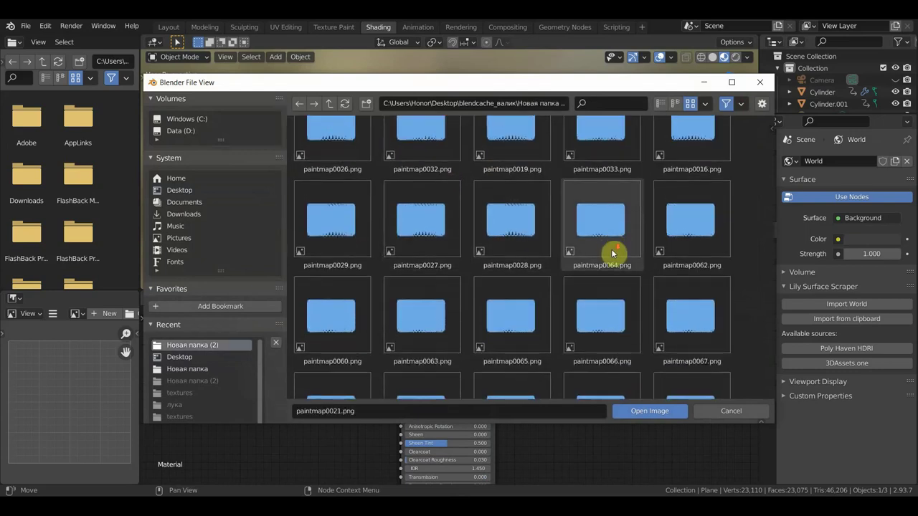
scroll(612, 253, down, 1)
scroll(684, 290, down, 1)
scroll(682, 308, down, 1)
scroll(682, 317, down, 1)
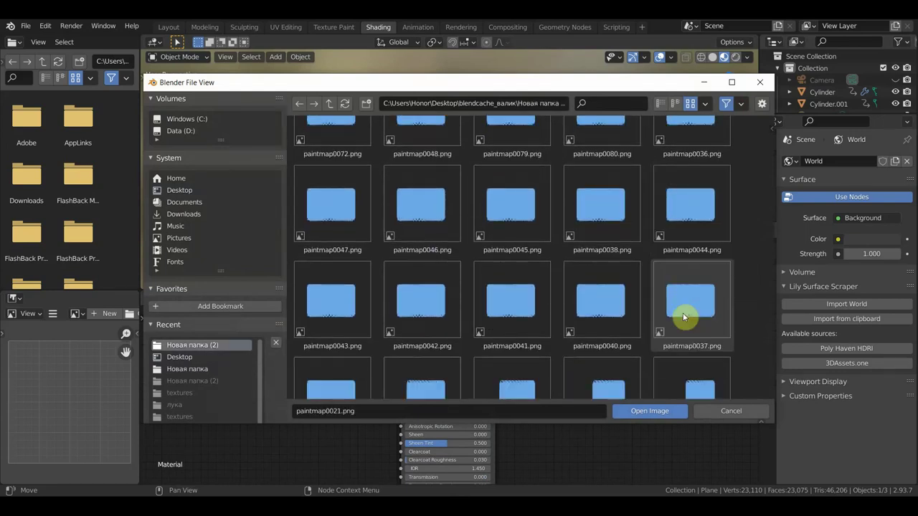
scroll(685, 319, down, 4)
scroll(694, 330, down, 1)
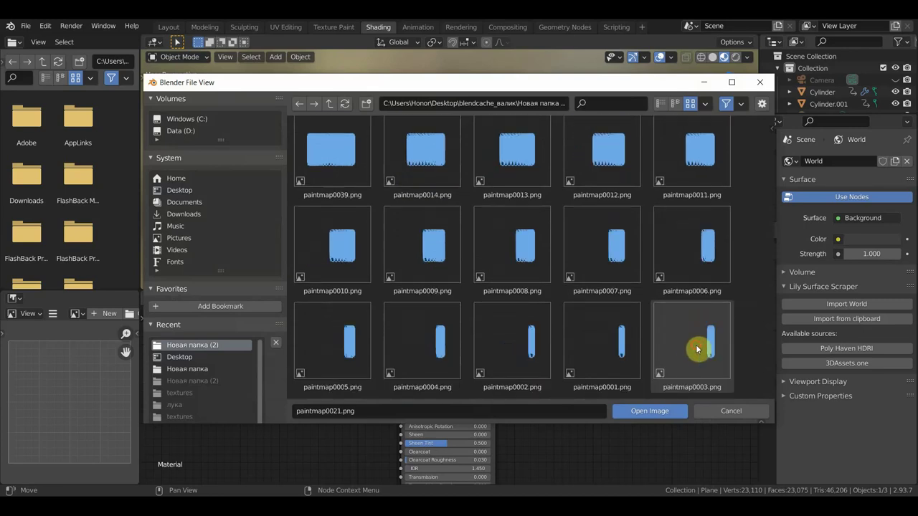
- Load all paintmap frames as an 80-frame image sequence and preview it through a Viewer node
key(a)
click(662, 411)
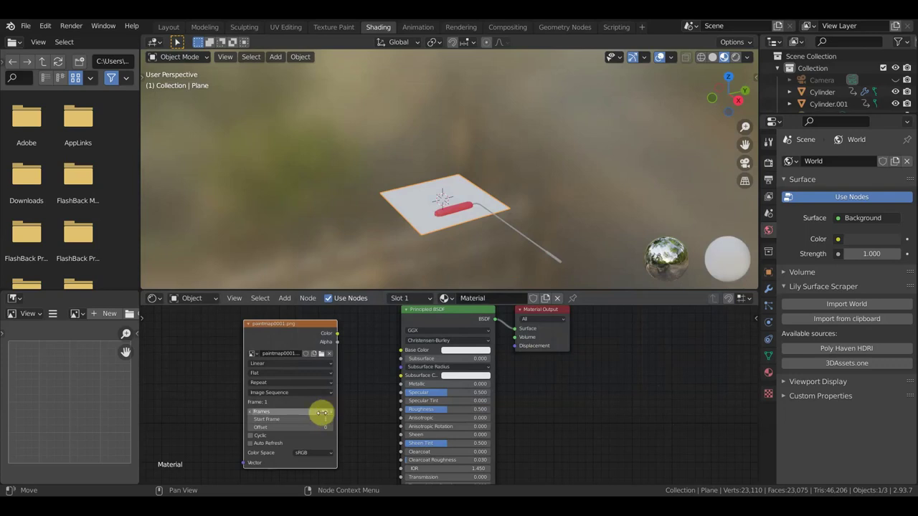
mouse_move(358, 351)
middle_down()
mouse_move(363, 373)
mouse_move(348, 381)
middle_up()
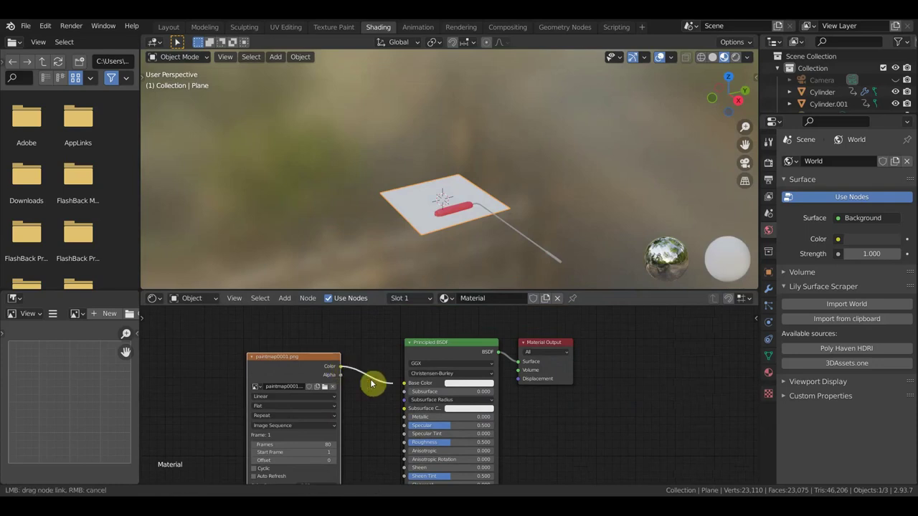
drag(341, 367, 405, 385)
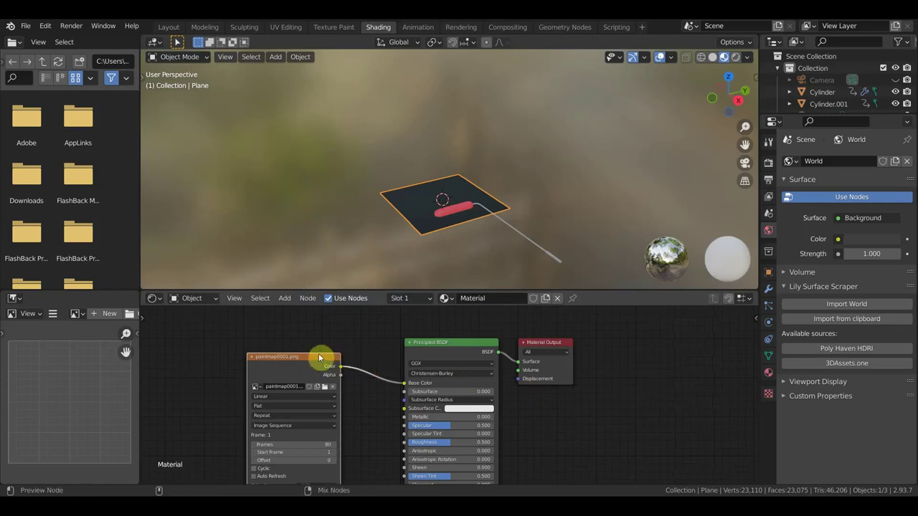
ctrl+shift+click(319, 353)
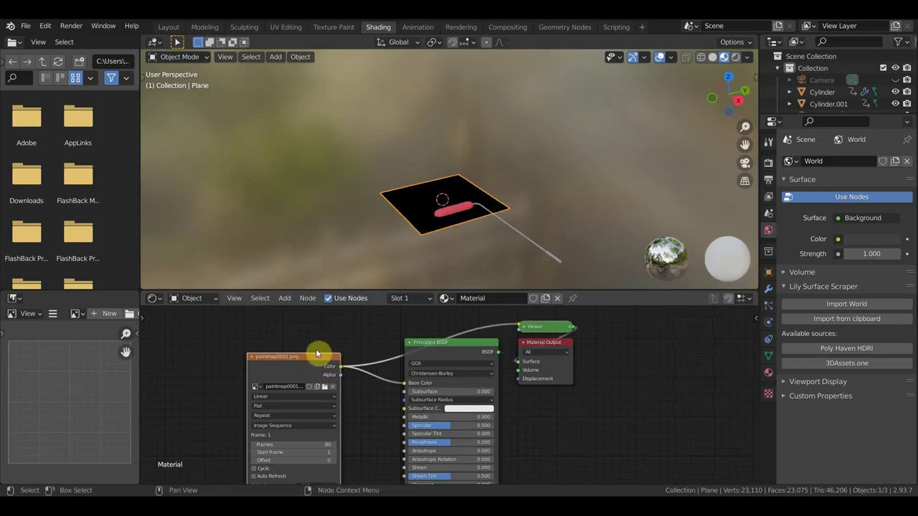
scroll(293, 358, up, 2)
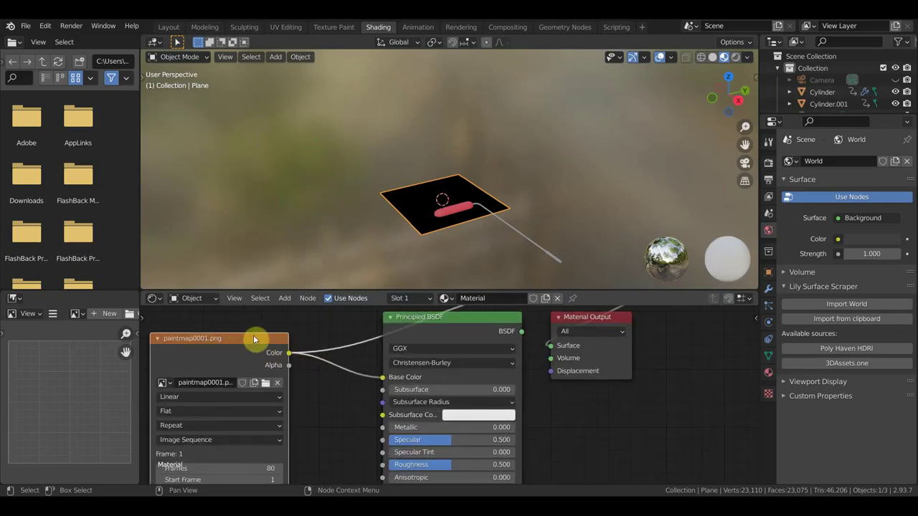
scroll(326, 348, down, 2)
scroll(359, 350, down, 1)
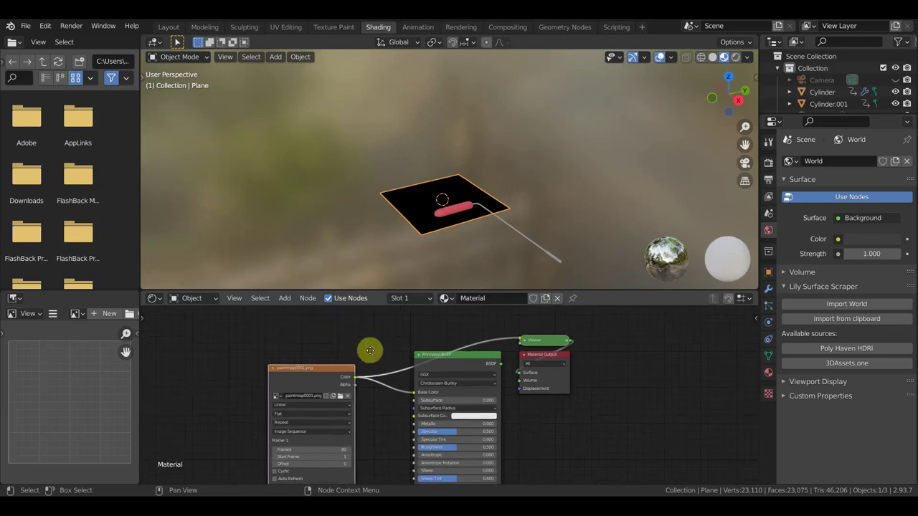
- Remove the Base Color link, route the Viewer into Material Output, and move the Principled BSDF aside
middle_drag(369, 350, 377, 378)
drag(416, 420, 406, 413)
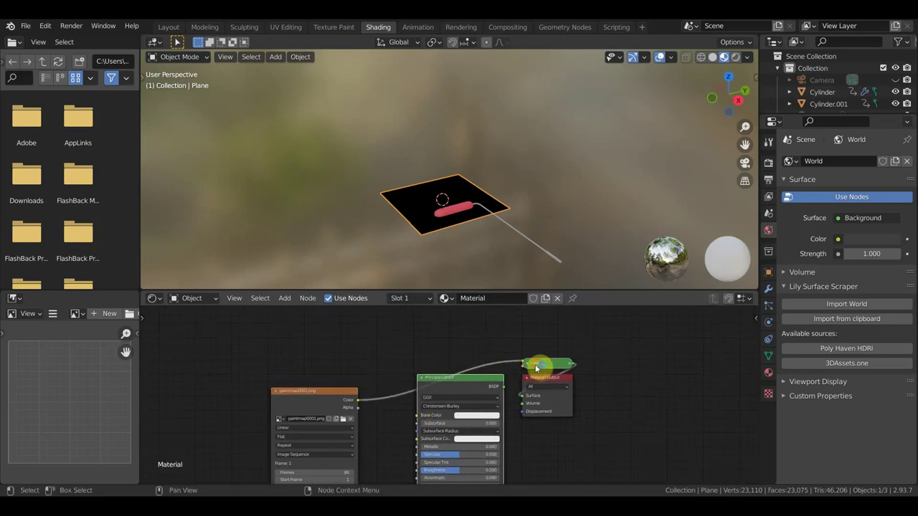
drag(545, 368, 439, 331)
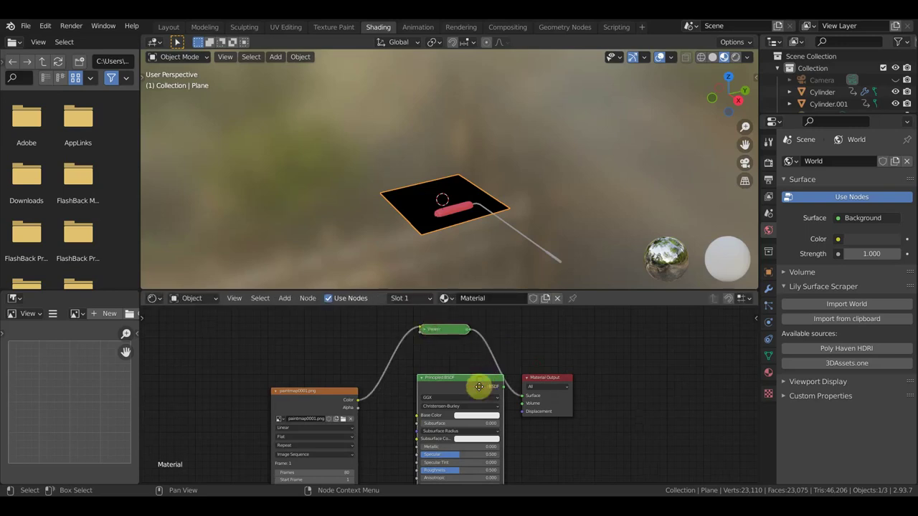
drag(481, 382, 675, 373)
scroll(466, 401, up, 1)
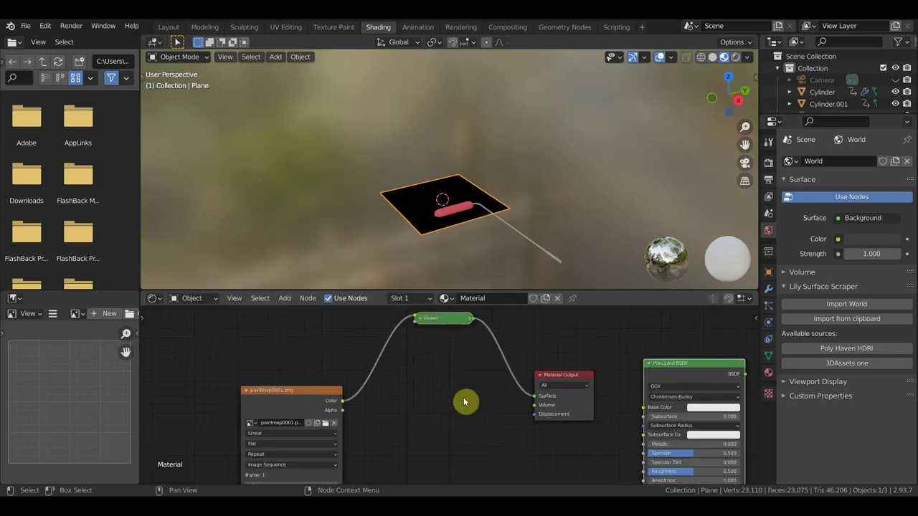
click(284, 298)
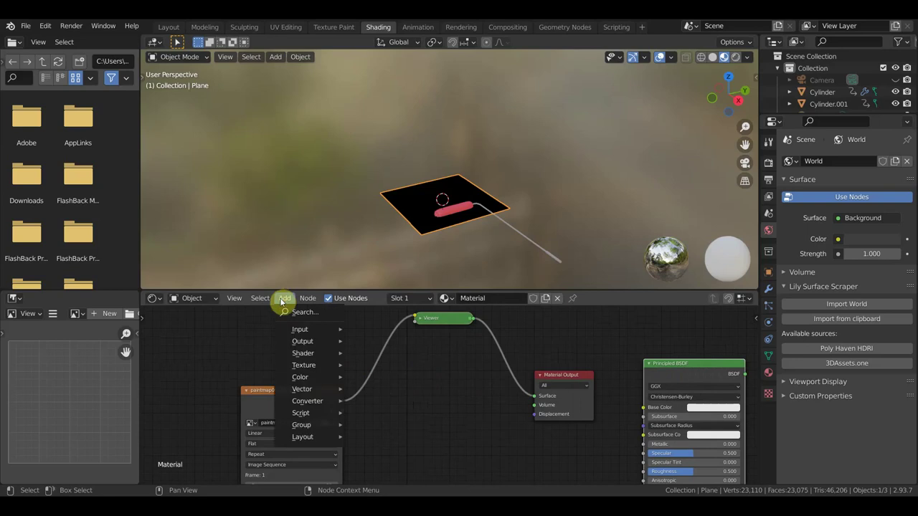
mouse_move(300, 377)
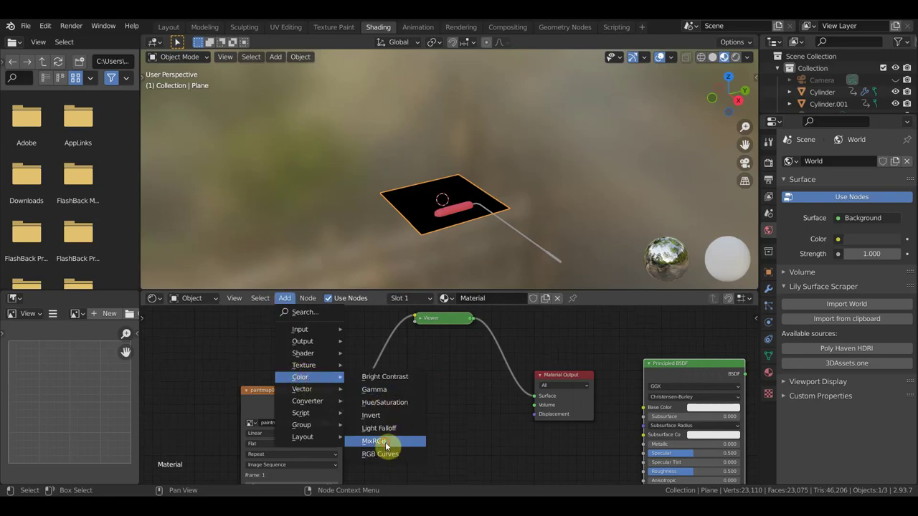
- Insert a MixRGB node on the Viewer link, wiring image Color to Color2 and Alpha to Fac
click(385, 443)
click(364, 357)
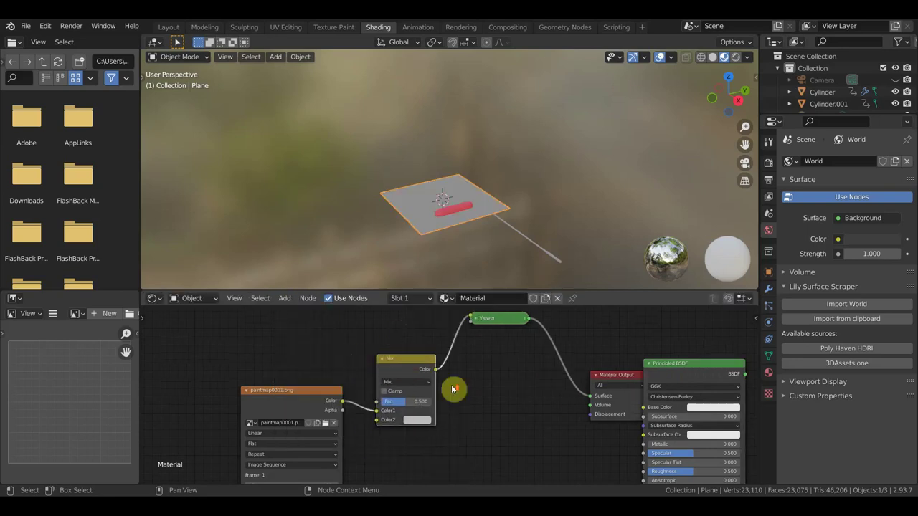
scroll(453, 390, up, 2)
scroll(453, 389, down, 1)
mouse_move(316, 418)
mouse_down()
mouse_move(355, 419)
mouse_move(357, 427)
mouse_up()
drag(313, 406, 365, 431)
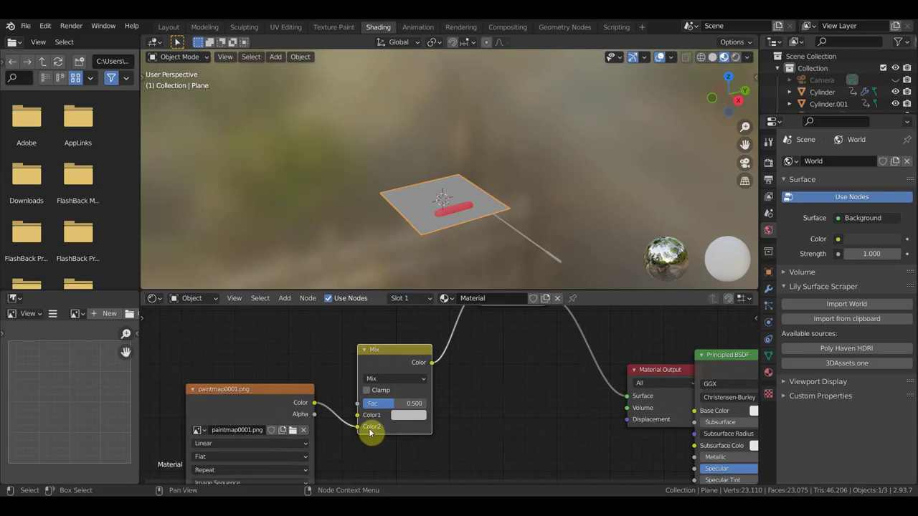
drag(314, 414, 362, 406)
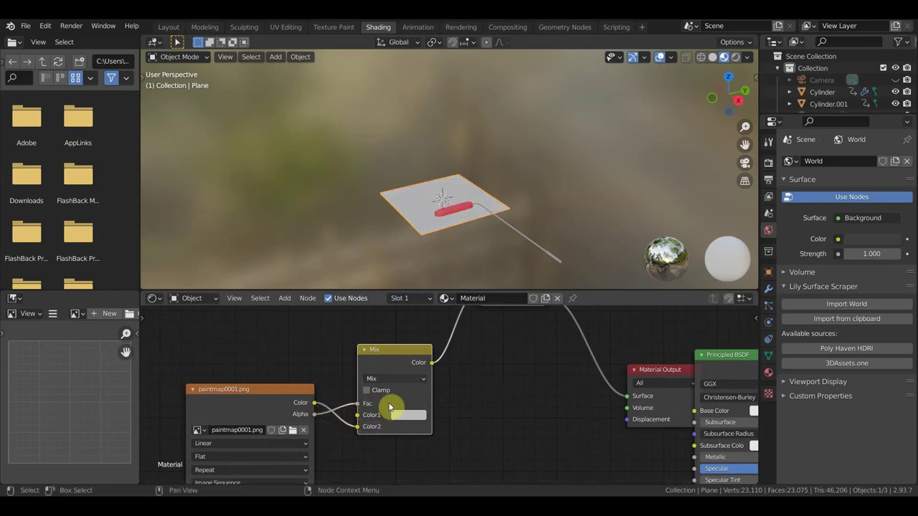
- Orbit to the plane and play the animation to watch the paint strokes appear
scroll(387, 412, up, 1)
scroll(459, 249, up, 2)
mouse_move(460, 251)
middle_down()
mouse_move(470, 277)
mouse_move(506, 221)
middle_up()
scroll(472, 410, down, 2)
scroll(502, 421, down, 2)
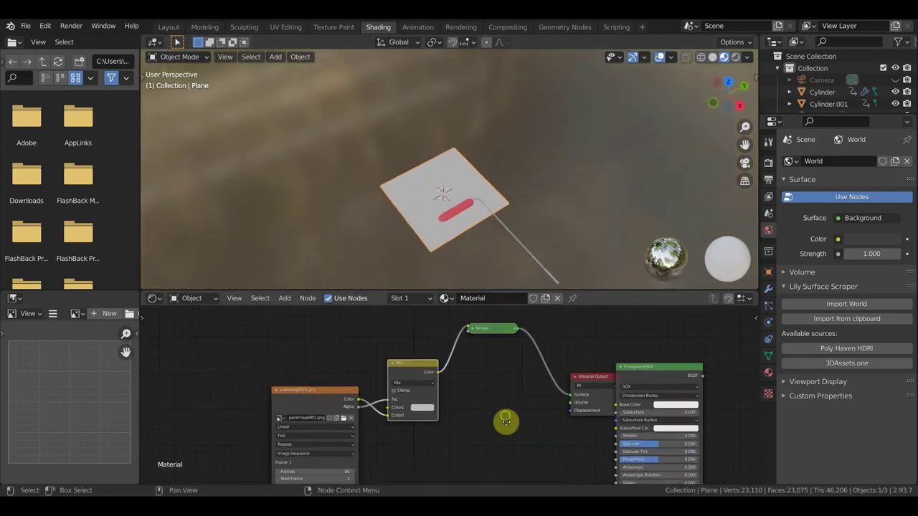
key(space)
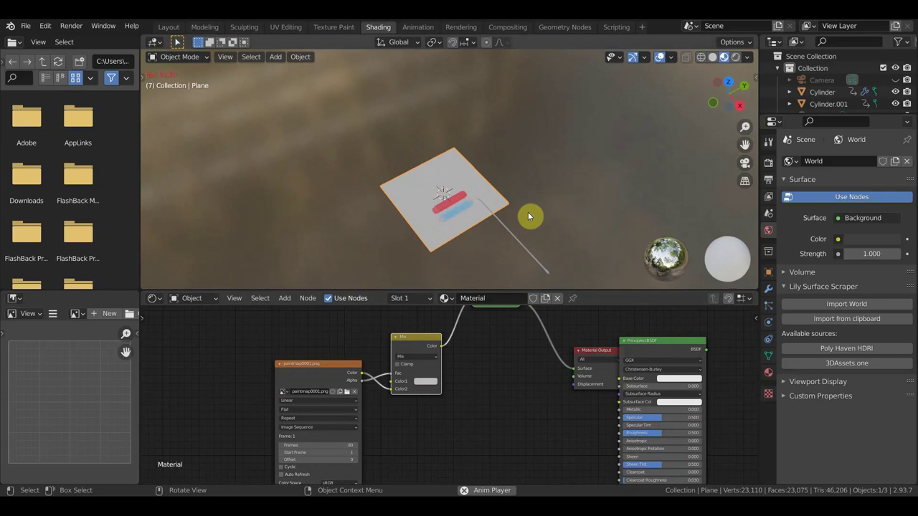
- Stop playback and enable Auto Refresh on the Image Texture node's image sequence
scroll(531, 211, up, 3)
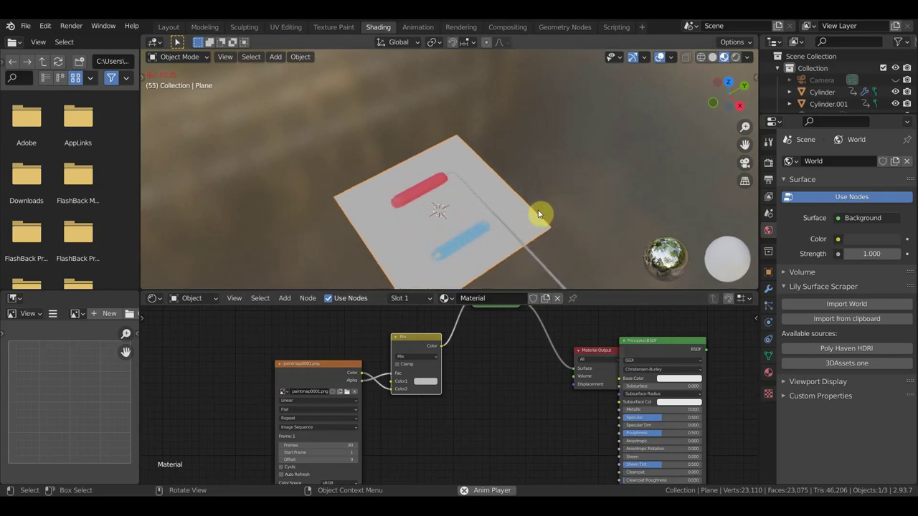
key(space)
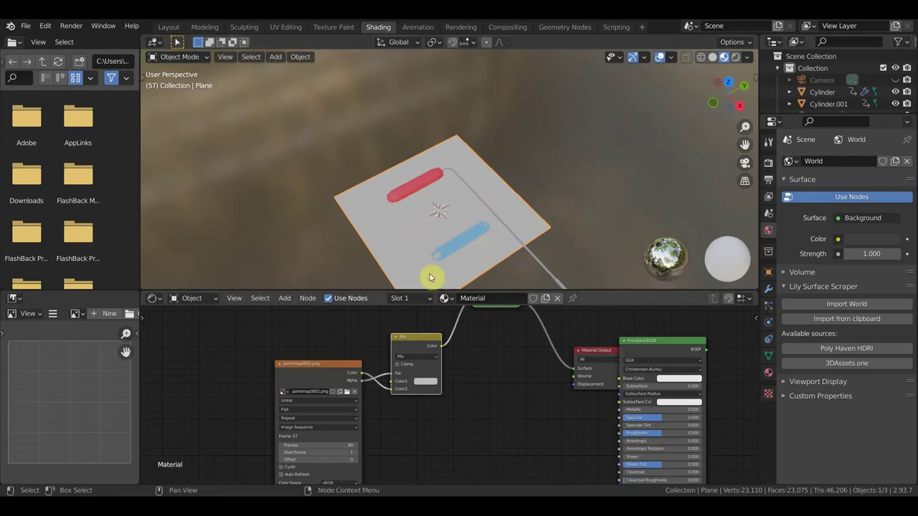
scroll(430, 450, down, 2)
scroll(379, 411, down, 3)
scroll(378, 411, up, 2)
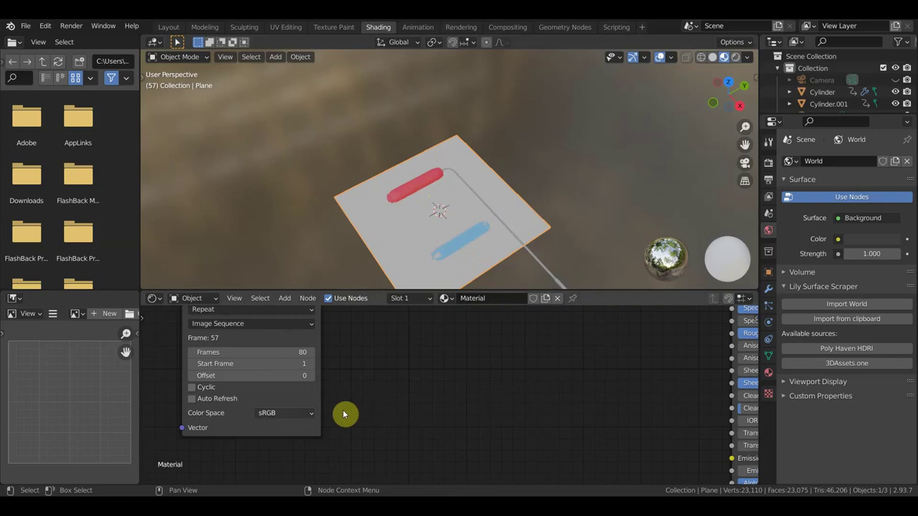
click(191, 402)
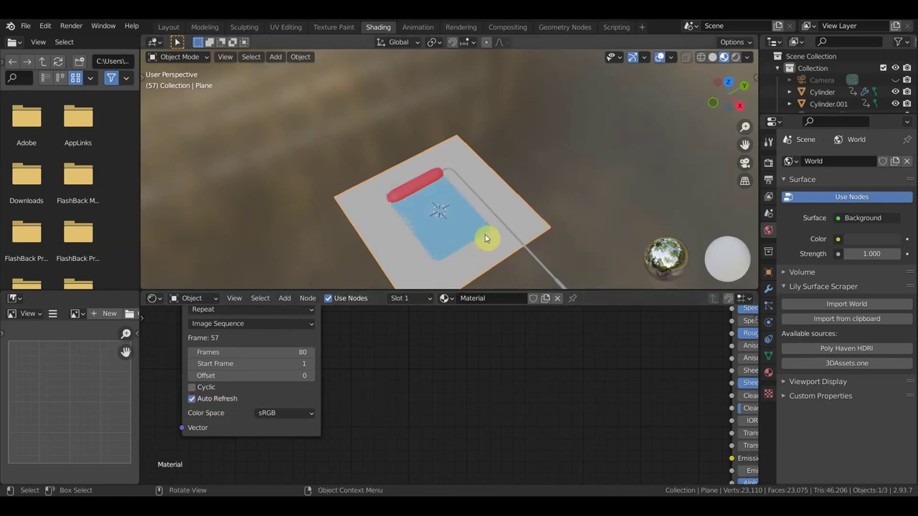
- Select the roller cylinder to view its red Material.002, then return to the Layout workspace
scroll(484, 332, down, 1)
scroll(488, 344, down, 1)
shift+scroll(492, 354, up, 4)
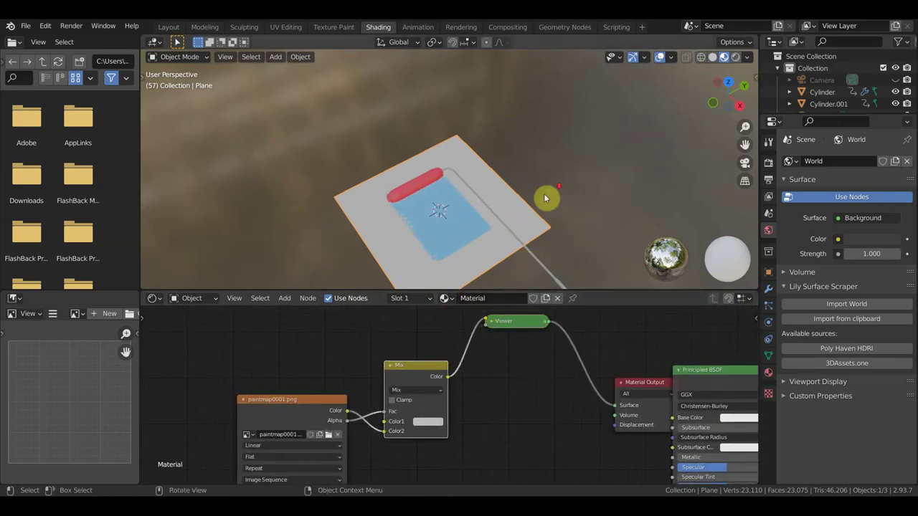
scroll(552, 192, down, 2)
click(428, 180)
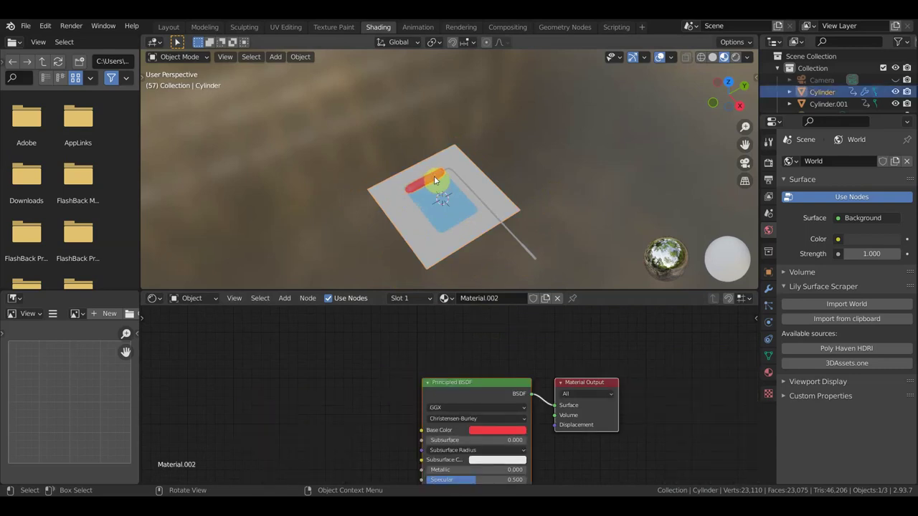
click(447, 180)
key(ctrl+Page_Up)
key(ctrl+Page_Up)
key(ctrl+Page_Up)
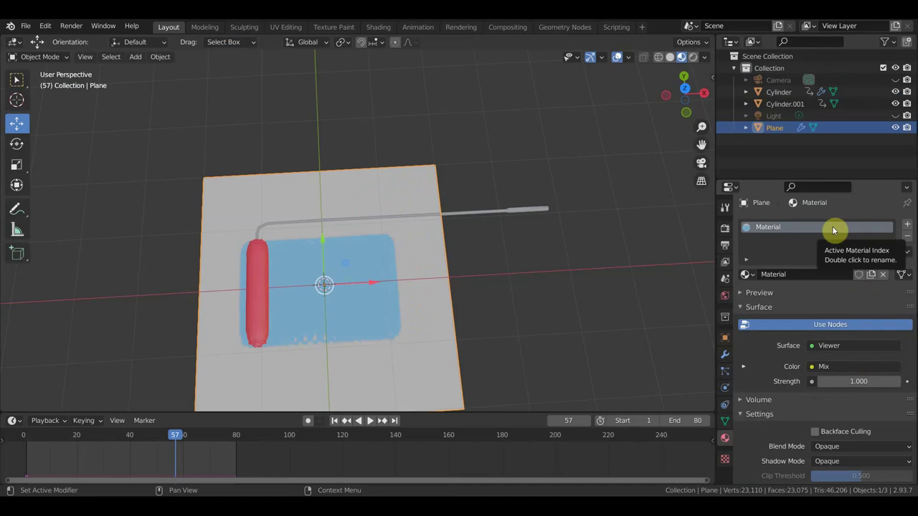
- Select the roller cylinder and set its Dynamic Paint brush Paint Color to red
click(724, 422)
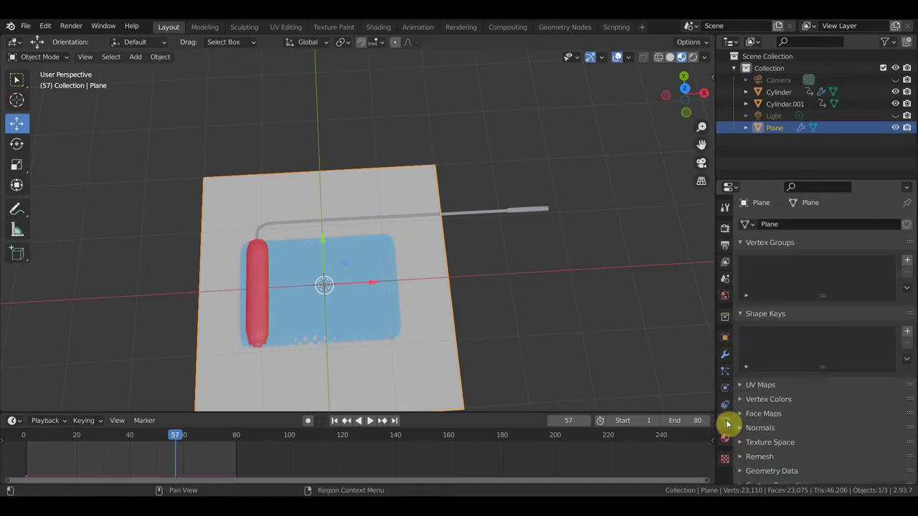
click(260, 284)
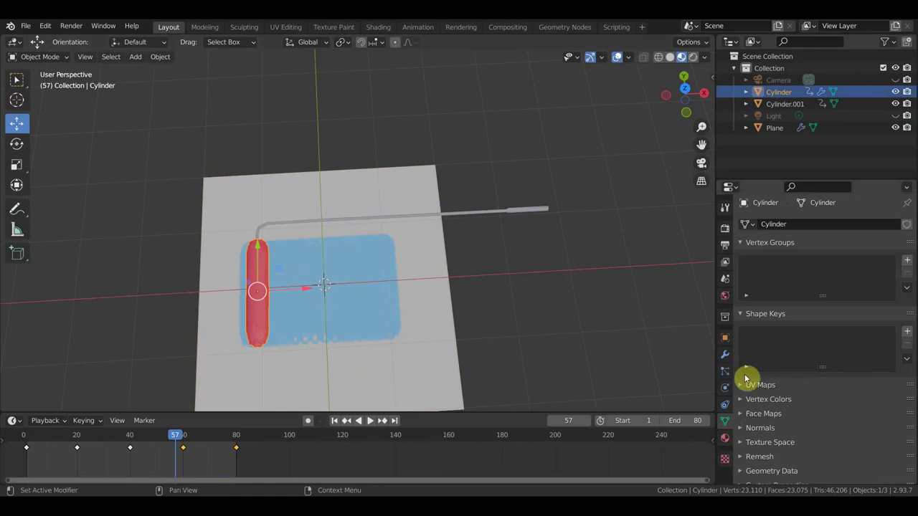
click(725, 386)
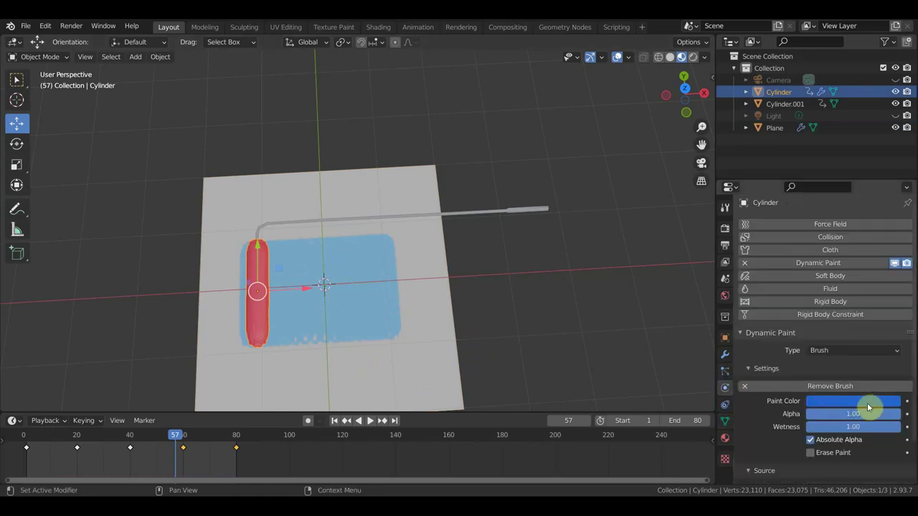
click(867, 402)
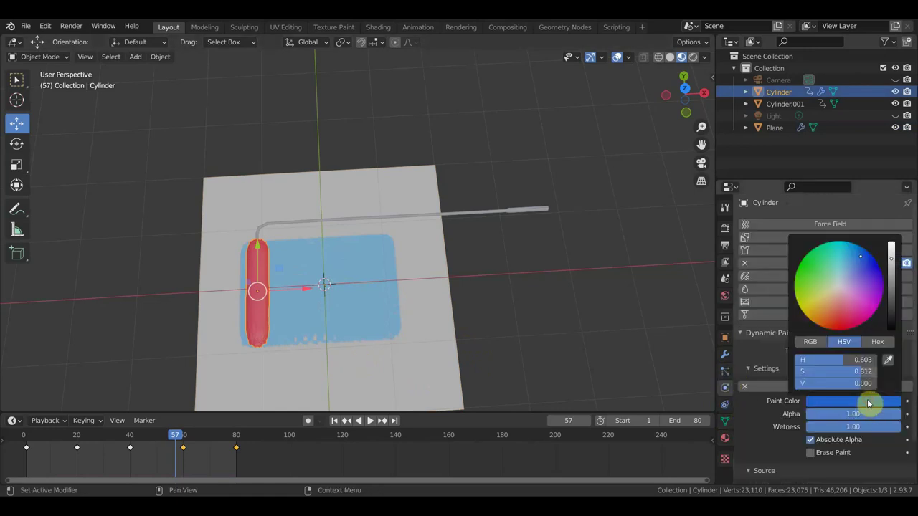
click(845, 324)
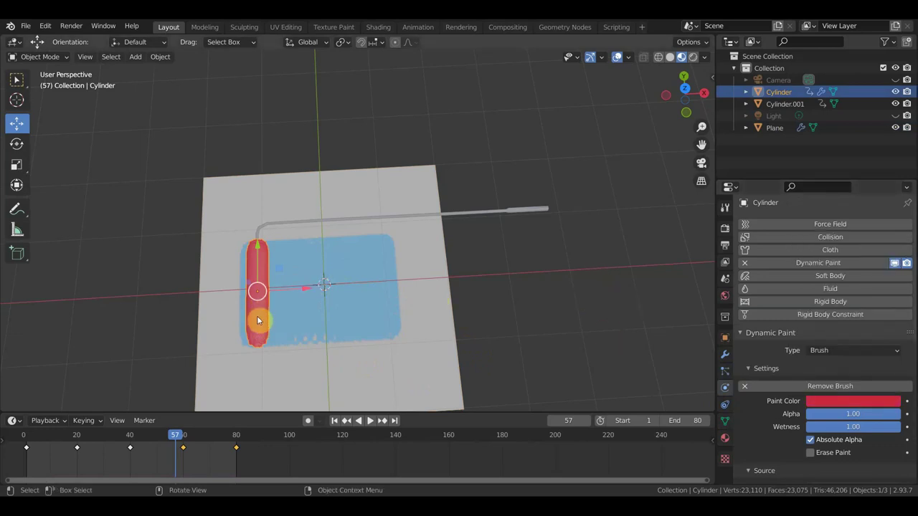
scroll(400, 321, down, 3)
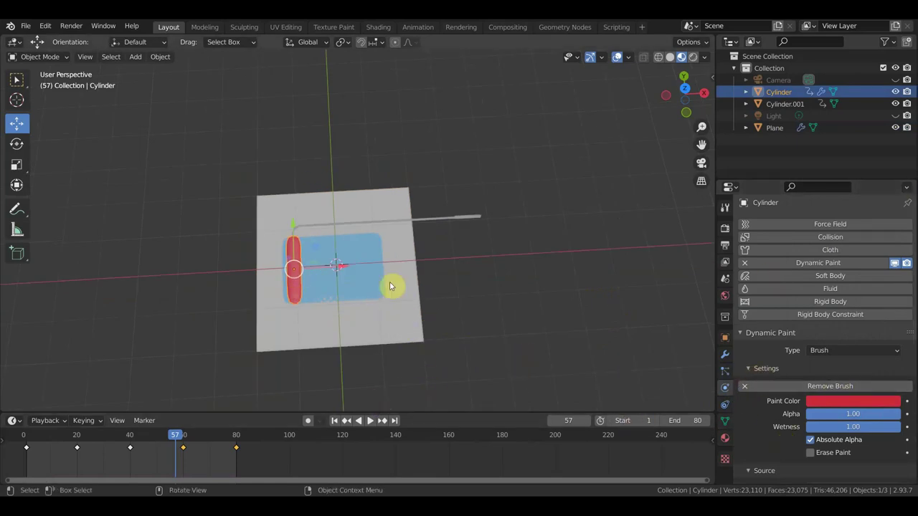
scroll(335, 285, up, 3)
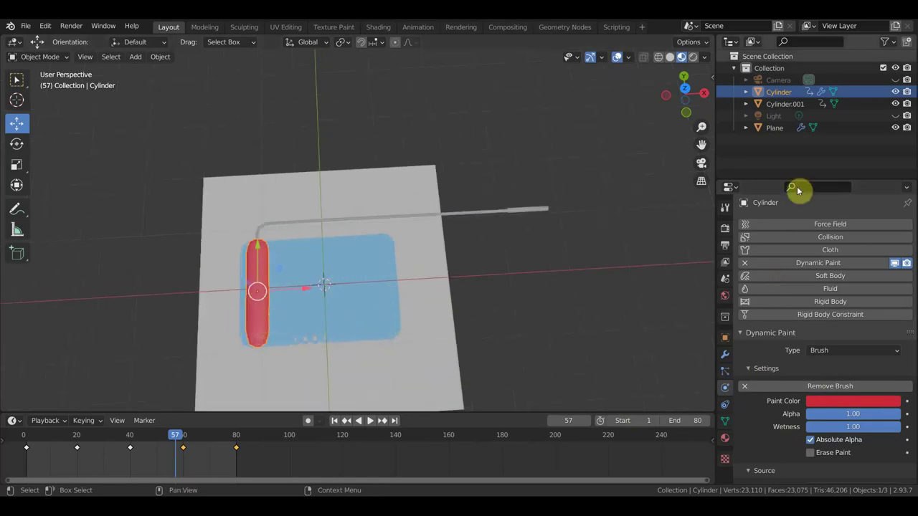
click(435, 362)
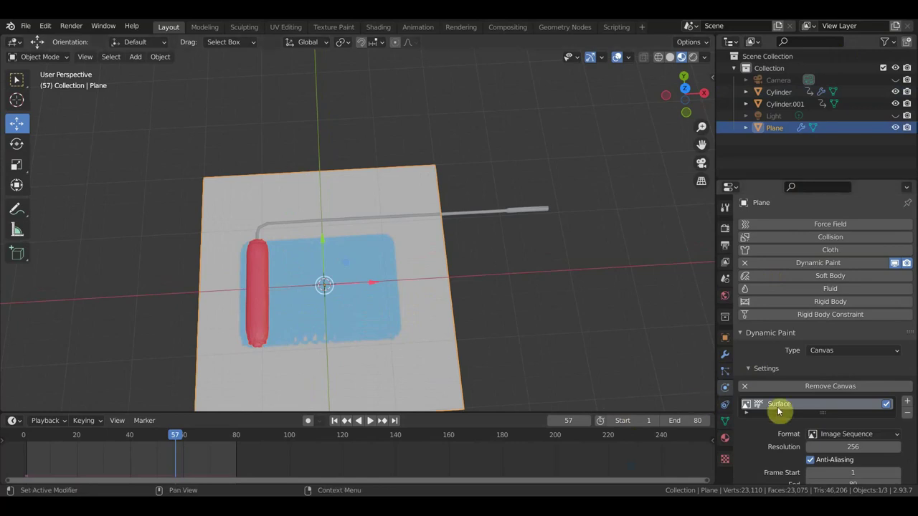
- Re-bake the plane's Dynamic Paint image sequence for frames 1–80 and jump back to frame 1
scroll(825, 420, down, 3)
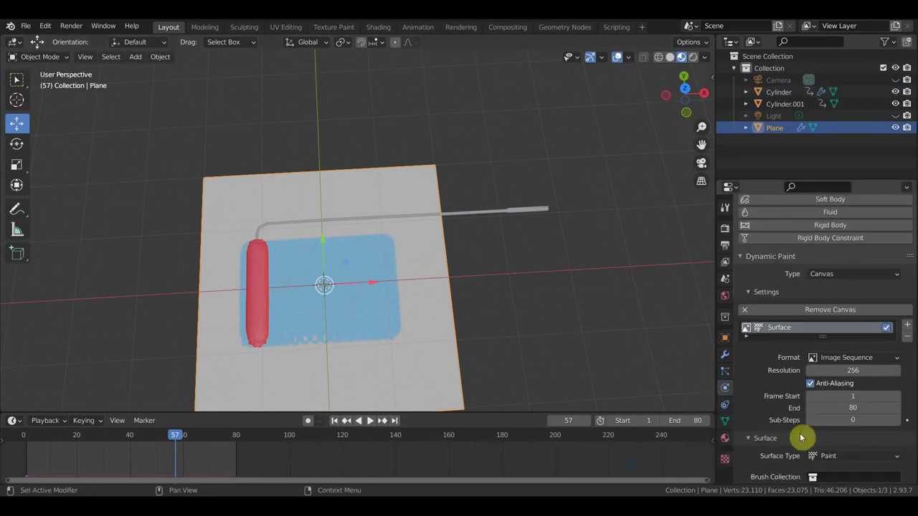
scroll(789, 440, down, 1)
scroll(789, 442, down, 3)
scroll(785, 442, down, 3)
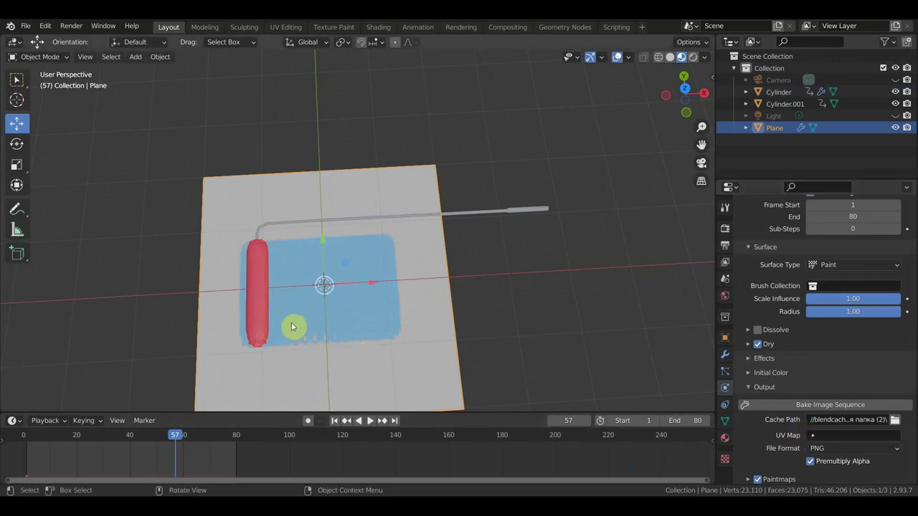
scroll(861, 448, down, 1)
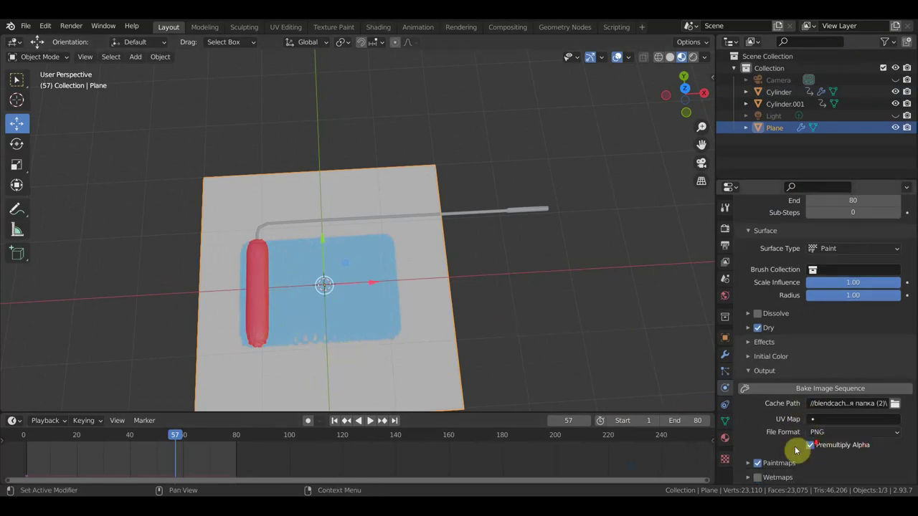
click(846, 389)
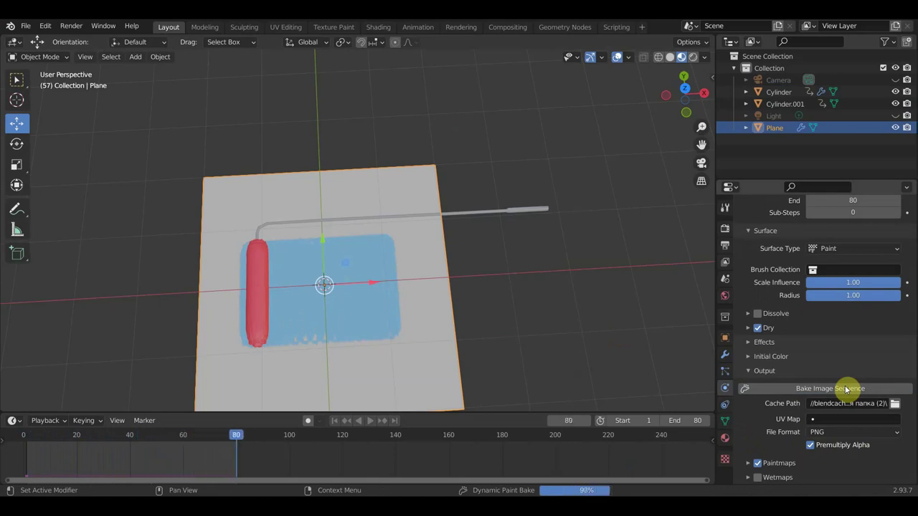
click(28, 441)
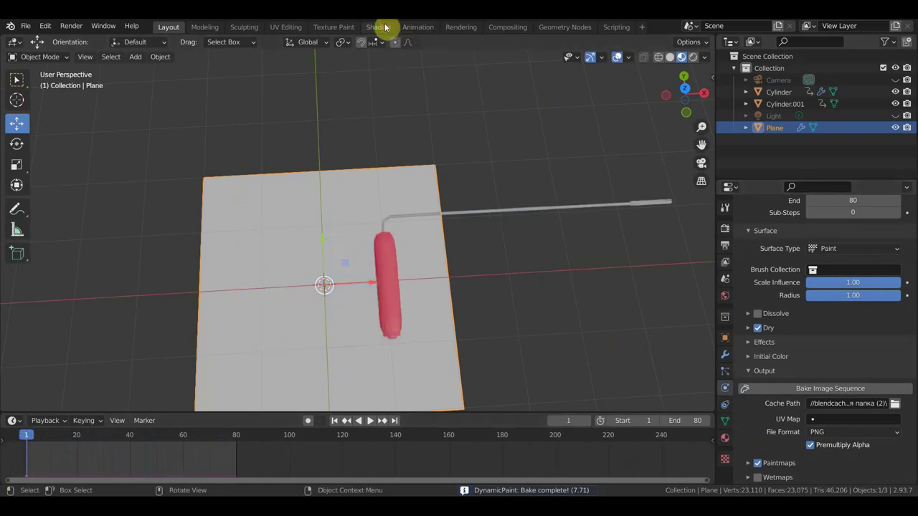
- In the Shading workspace, browse the Image Texture node to the newly baked paintmap images
click(385, 27)
middle_drag(503, 431, 539, 335)
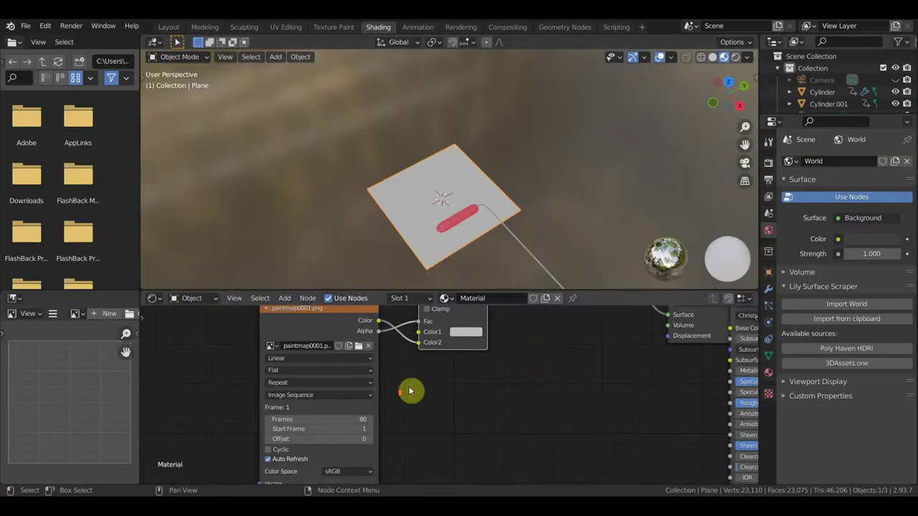
scroll(409, 391, up, 1)
scroll(365, 423, down, 1)
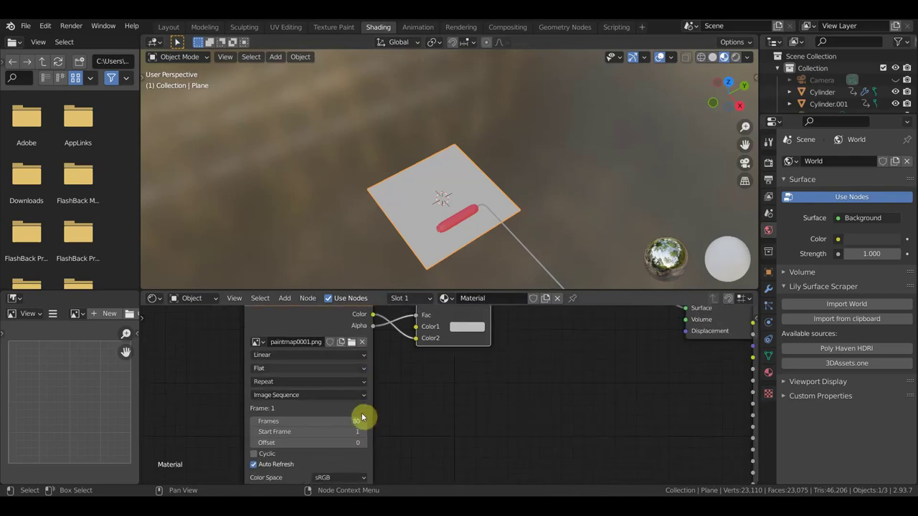
click(352, 345)
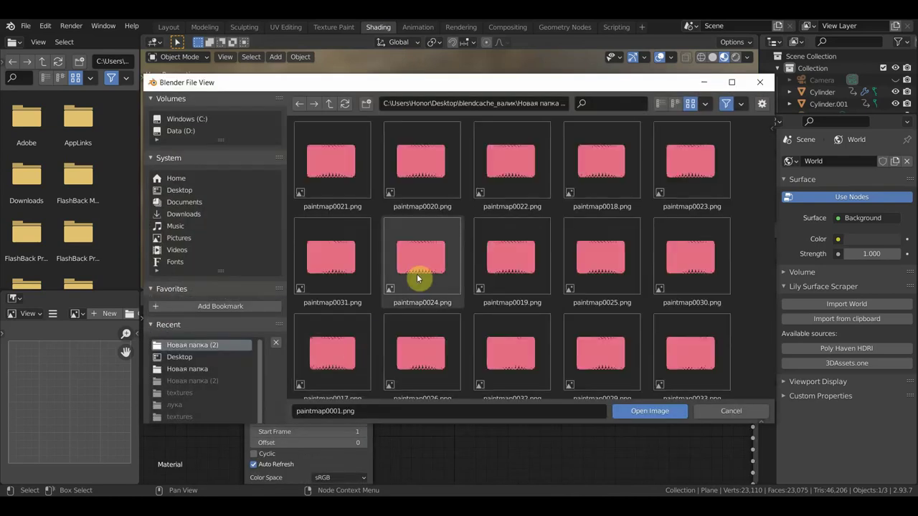
click(327, 175)
- Select all the re-baked red paintmap frames and load them as the image sequence
scroll(651, 328, down, 3)
scroll(694, 338, down, 3)
scroll(693, 344, down, 3)
scroll(689, 352, down, 3)
scroll(688, 349, down, 3)
scroll(689, 351, down, 3)
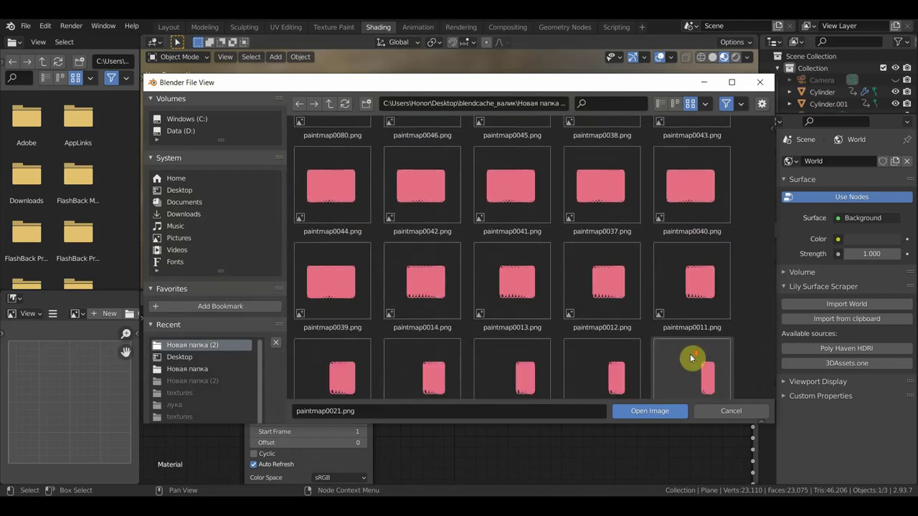
scroll(689, 355, down, 2)
key(a)
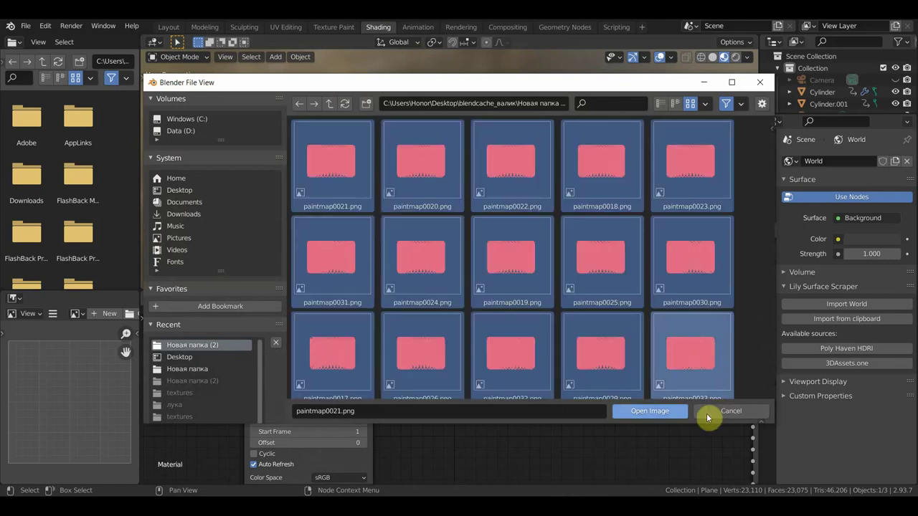
click(667, 412)
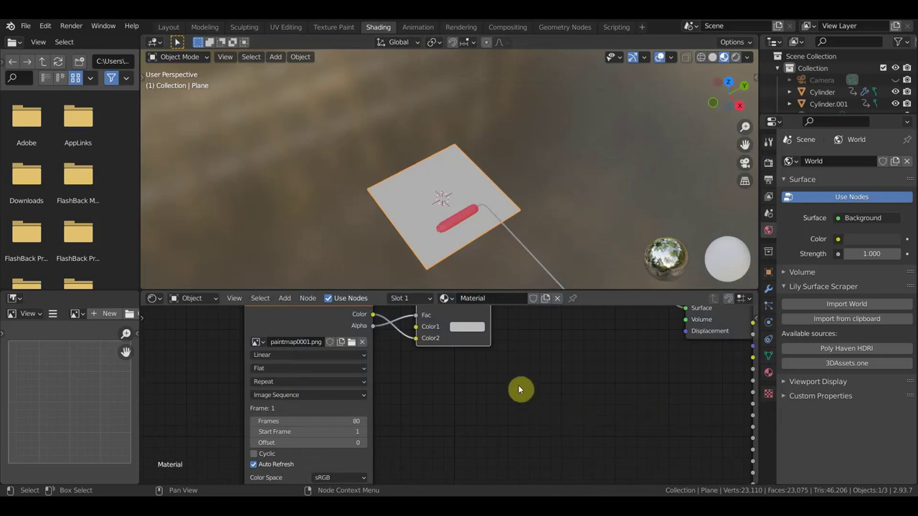
- Play the animation to check the red strokes, then switch the viewport to Rendered shading
key(space)
scroll(542, 185, up, 4)
scroll(541, 186, down, 2)
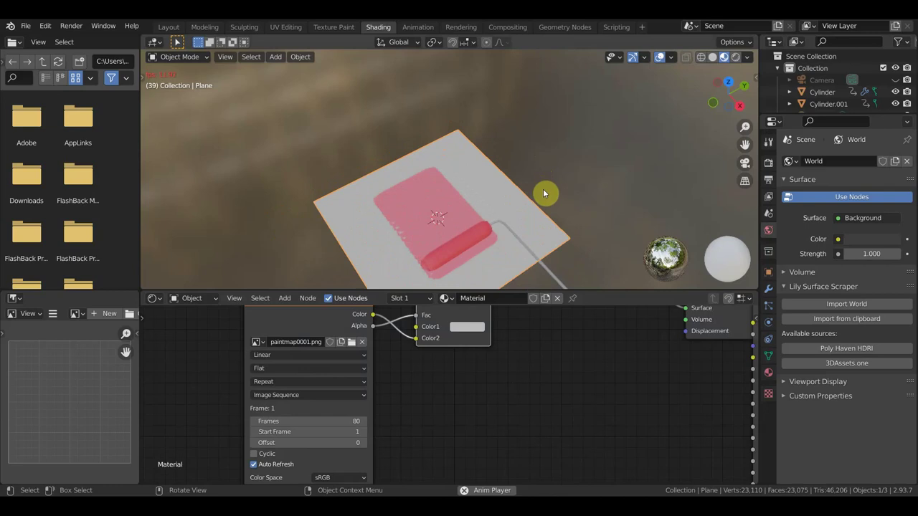
shift+middle_drag(557, 207, 571, 160)
key(space)
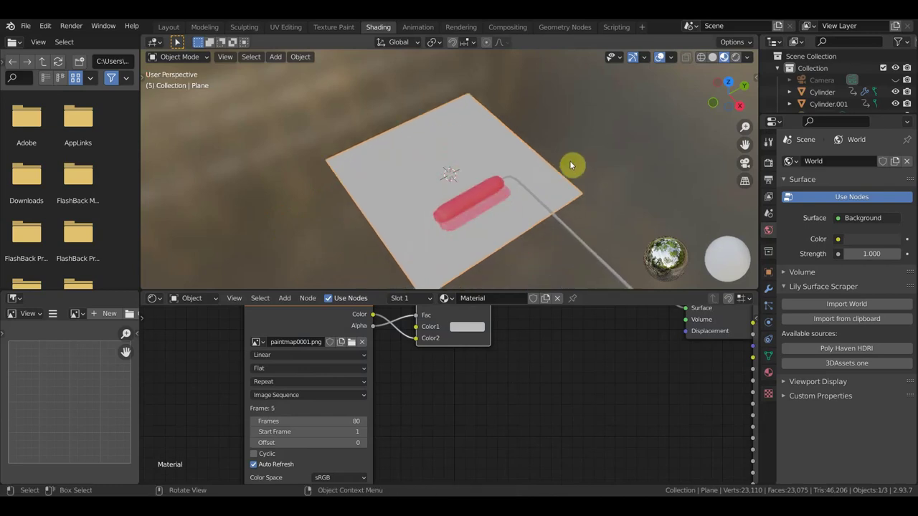
middle_drag(578, 178, 595, 220)
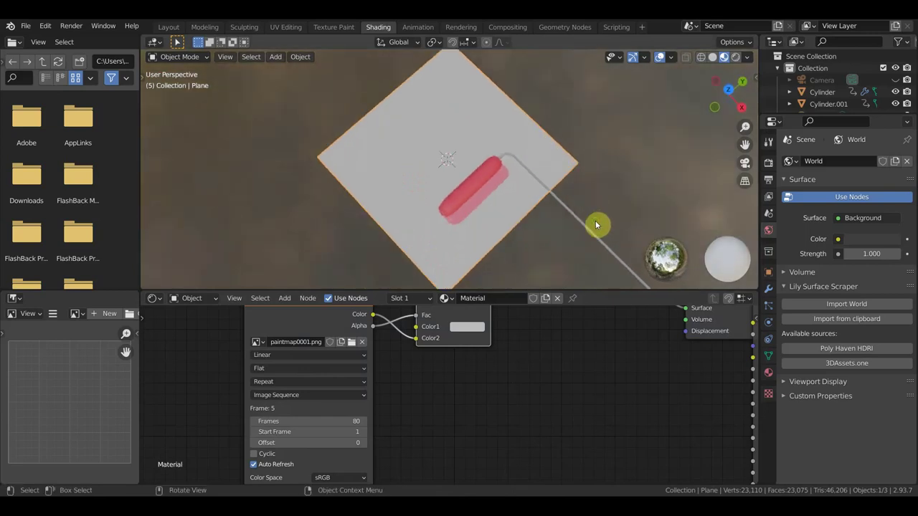
scroll(616, 171, down, 1)
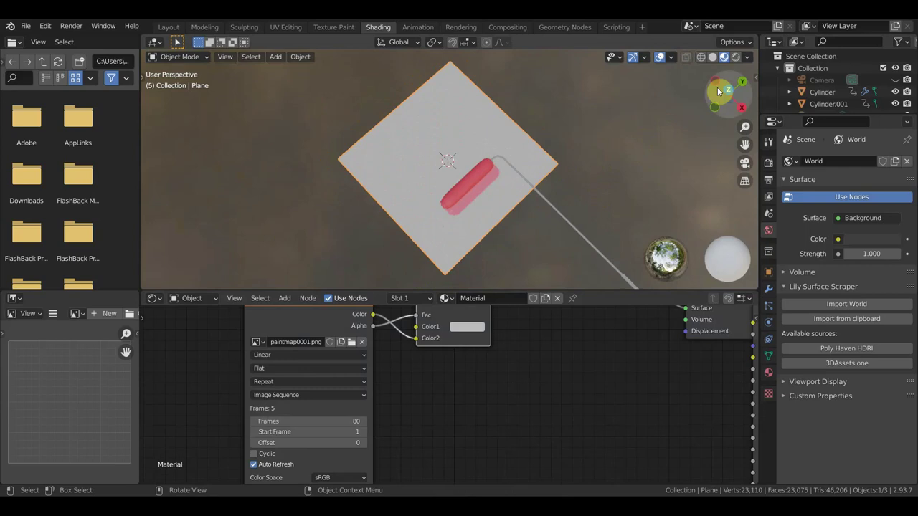
click(735, 57)
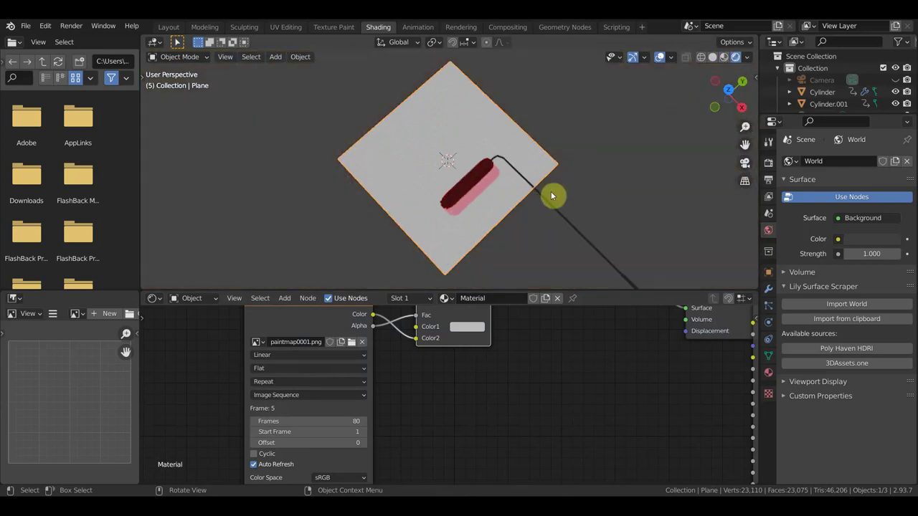
scroll(514, 194, up, 1)
- In the Layout workspace, turn on Rendered shading and unhide the Light in the outliner
click(169, 26)
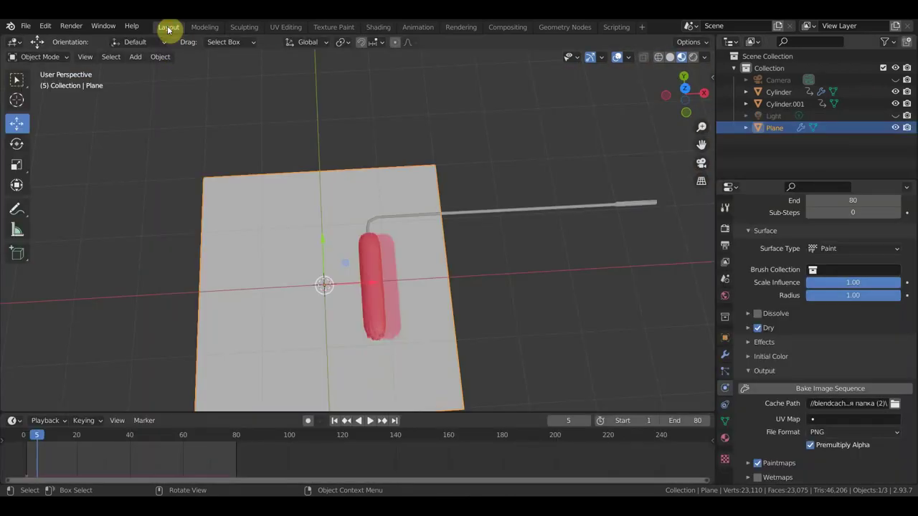
click(692, 57)
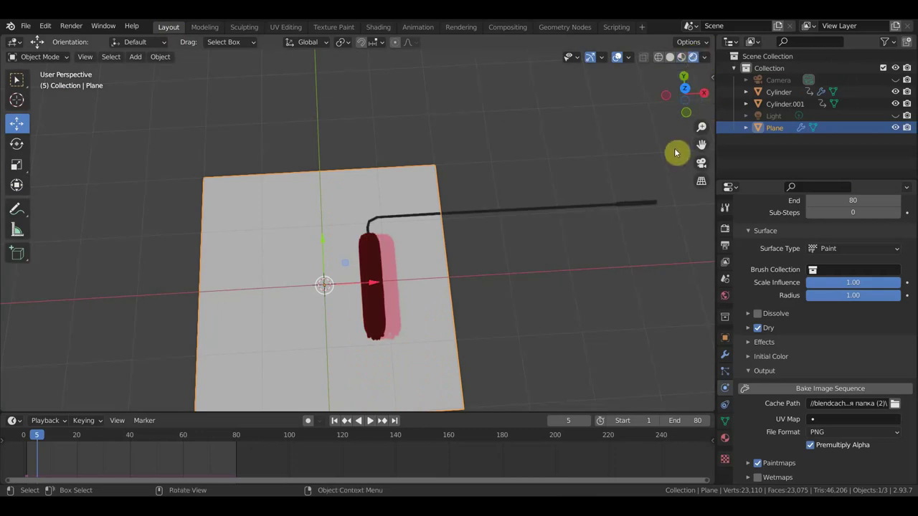
click(895, 116)
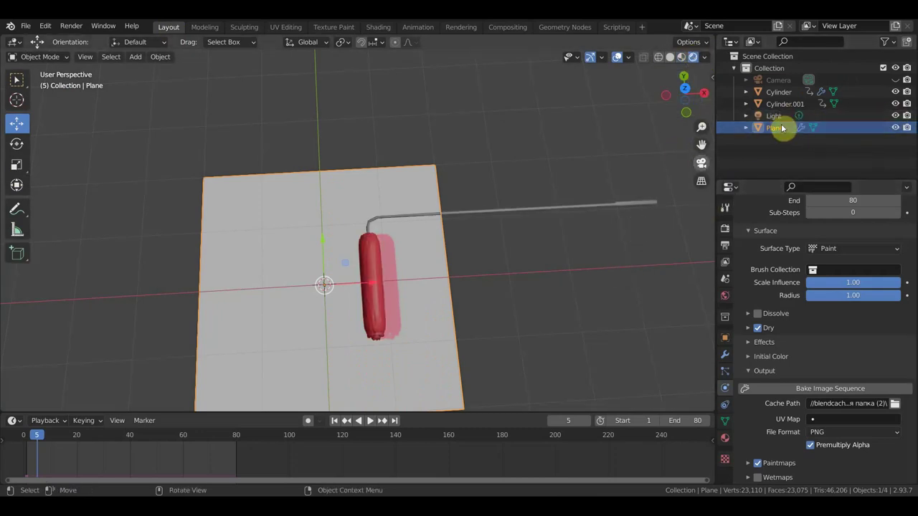
scroll(580, 266, down, 3)
middle_drag(580, 266, 527, 194)
scroll(563, 237, down, 2)
scroll(567, 223, down, 2)
- Select the Light, change its type to Sun, and start retyping its strength
click(424, 114)
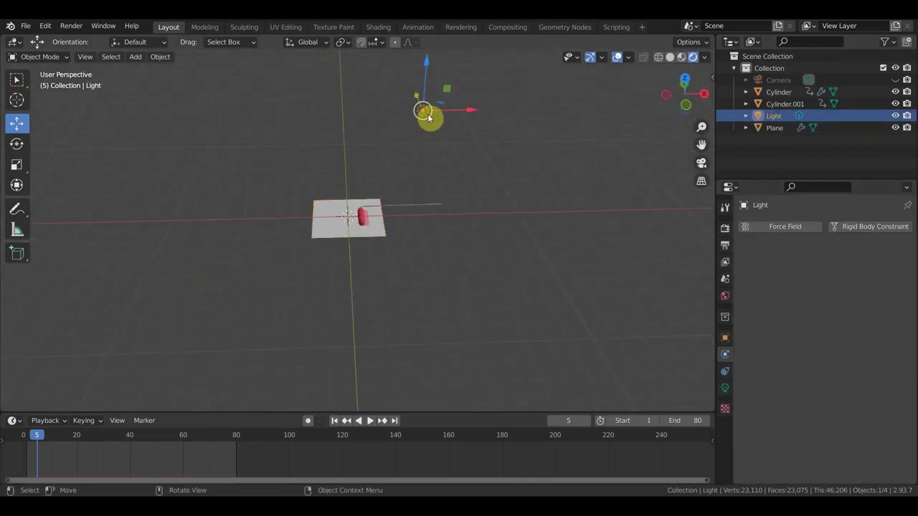
click(724, 388)
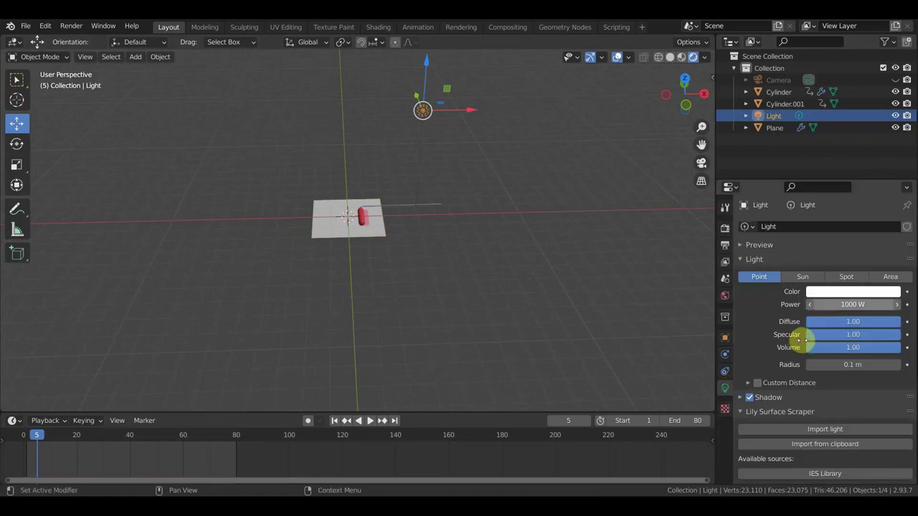
click(803, 276)
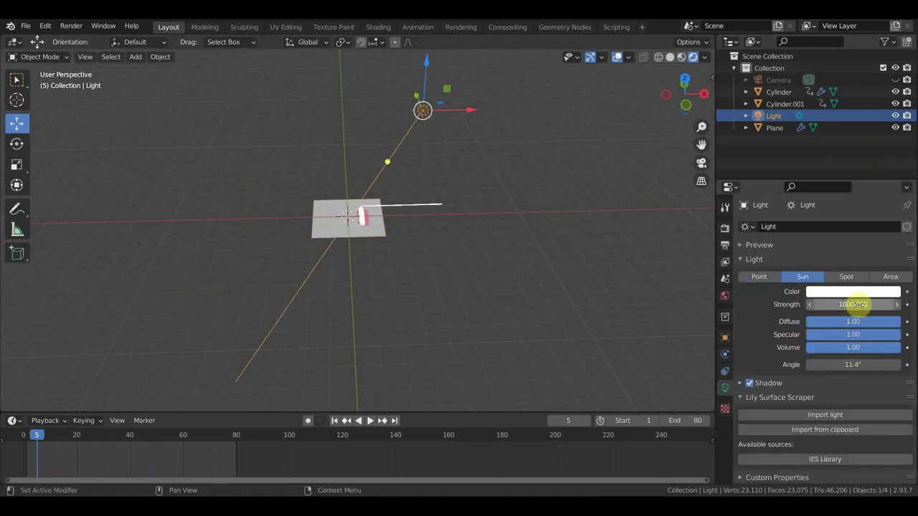
scroll(599, 310, up, 3)
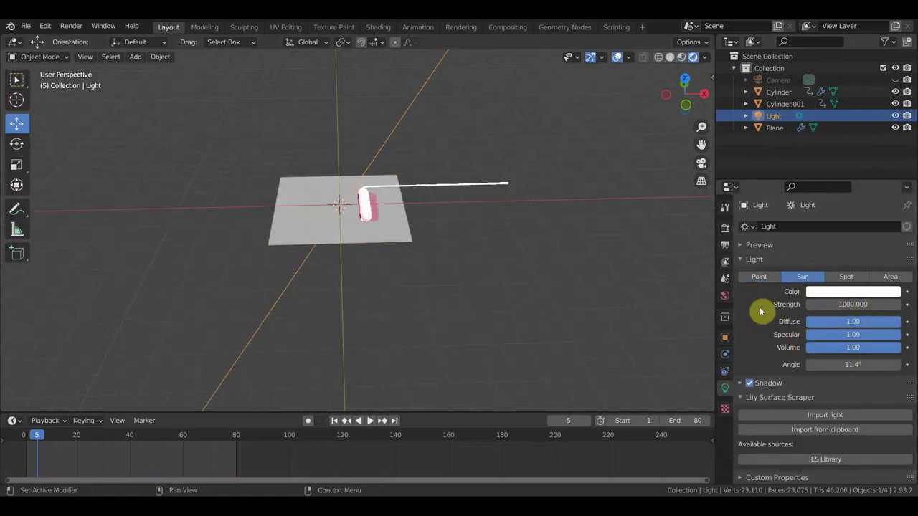
drag(853, 304, 849, 304)
click(849, 304)
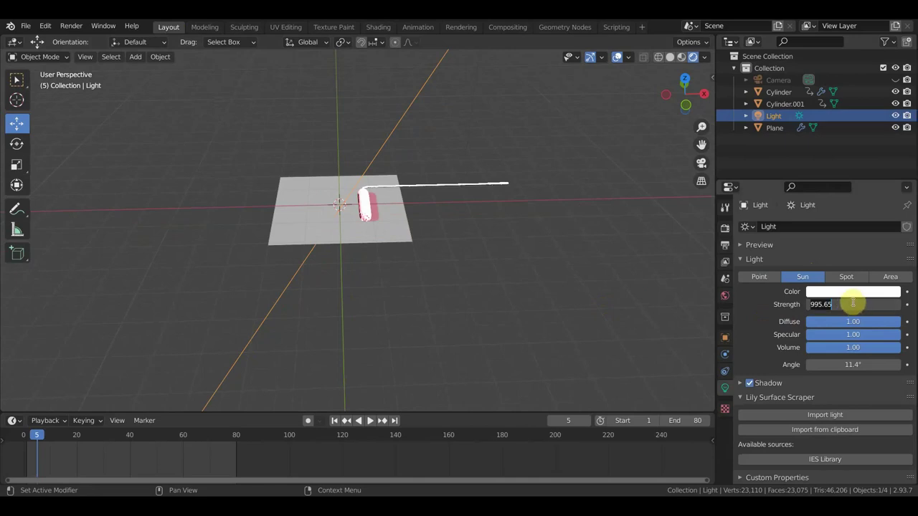
drag(854, 302, 814, 301)
text(0200)
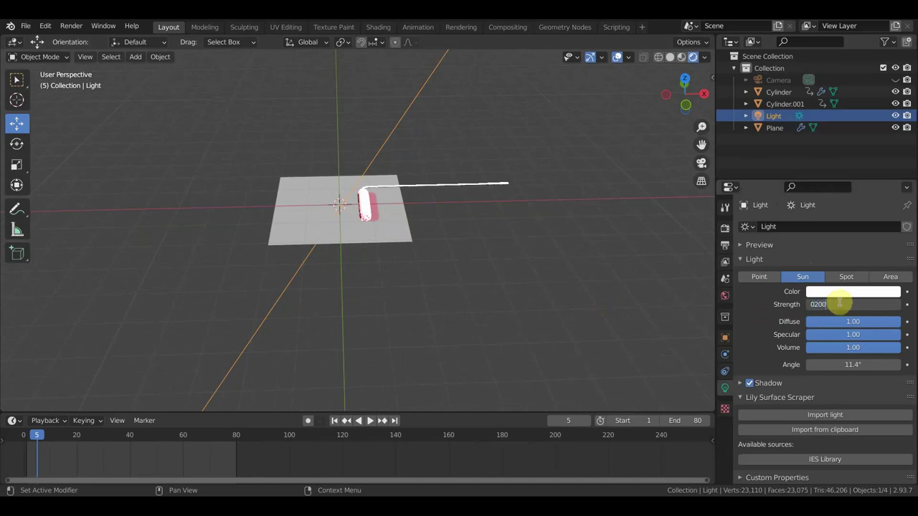
- Set the sun strength to 0.2 and drag its target handle to re-aim it at the plane
key(Return)
text(0.200)
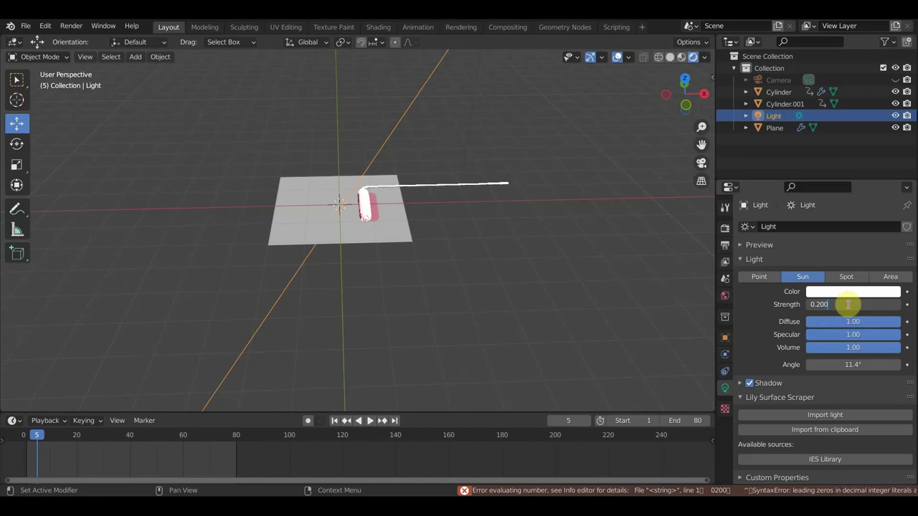
key(Return)
scroll(527, 276, up, 2)
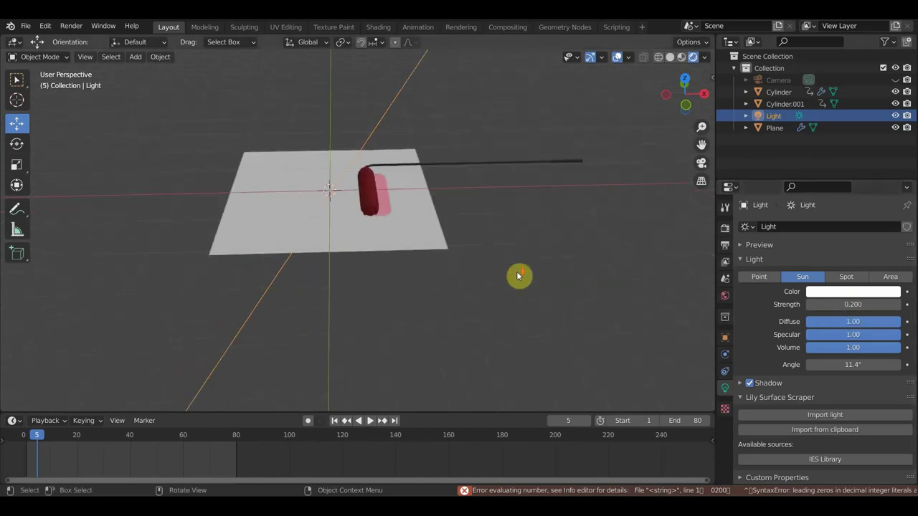
scroll(515, 261, down, 5)
drag(363, 143, 395, 155)
mouse_move(475, 181)
middle_down()
mouse_move(412, 193)
mouse_move(344, 177)
middle_up()
drag(341, 178, 334, 179)
mouse_move(334, 179)
middle_down()
mouse_move(409, 307)
mouse_move(436, 271)
mouse_move(448, 185)
mouse_move(358, 171)
mouse_move(394, 192)
mouse_move(379, 256)
mouse_move(412, 247)
middle_up()
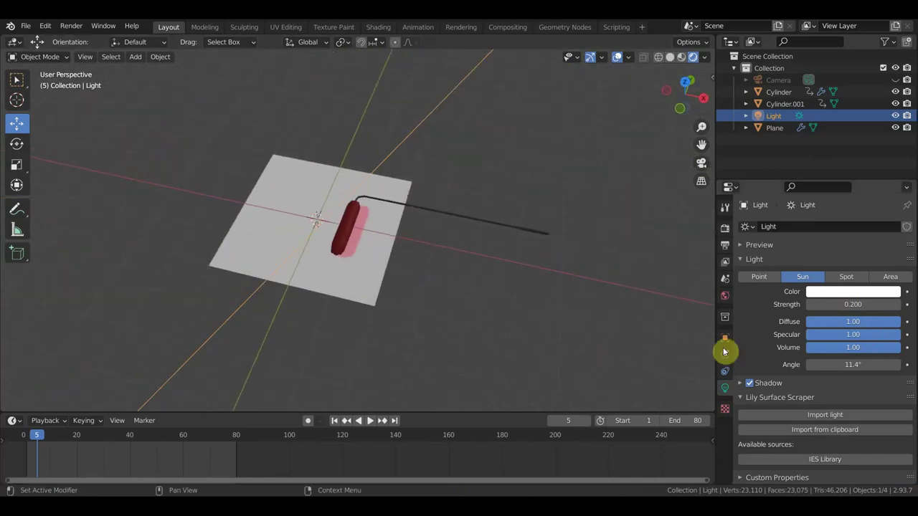
- Change the sun strength to 1000, then lower it to 10
click(854, 304)
text(0.2)
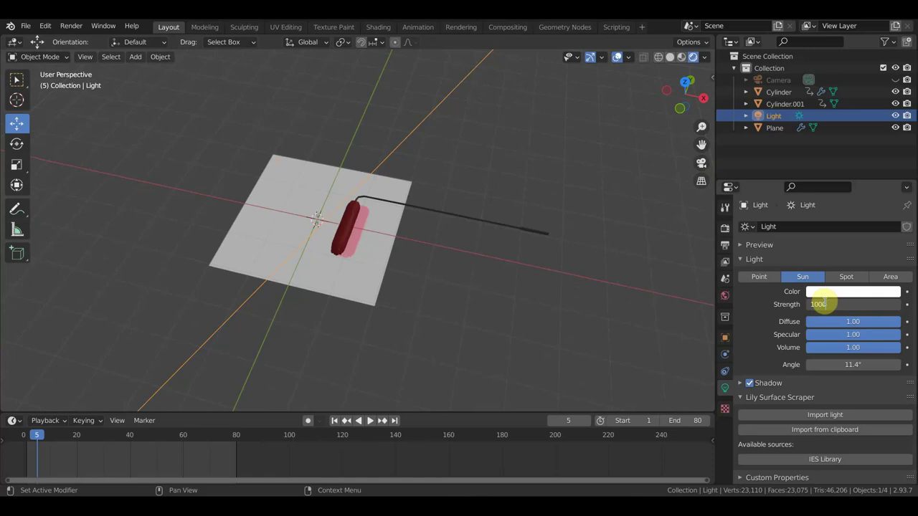
key(Return)
click(853, 304)
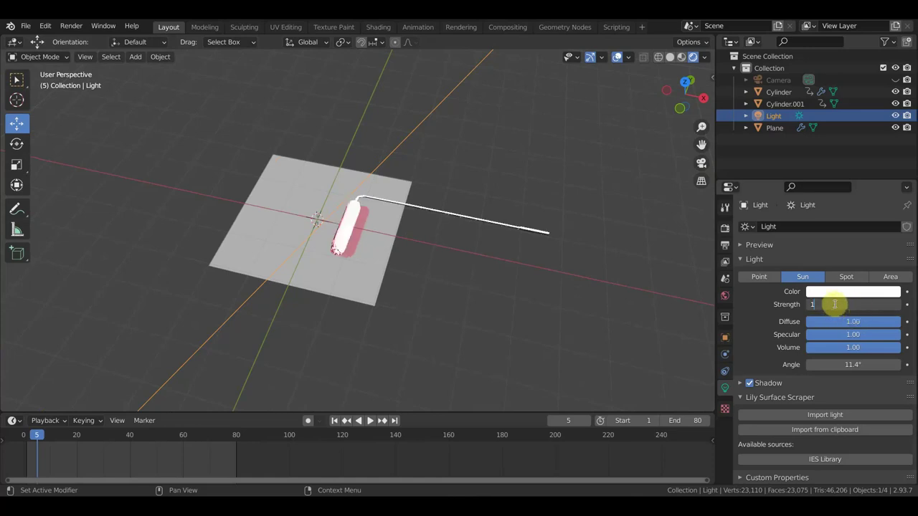
text(0)
key(Return)
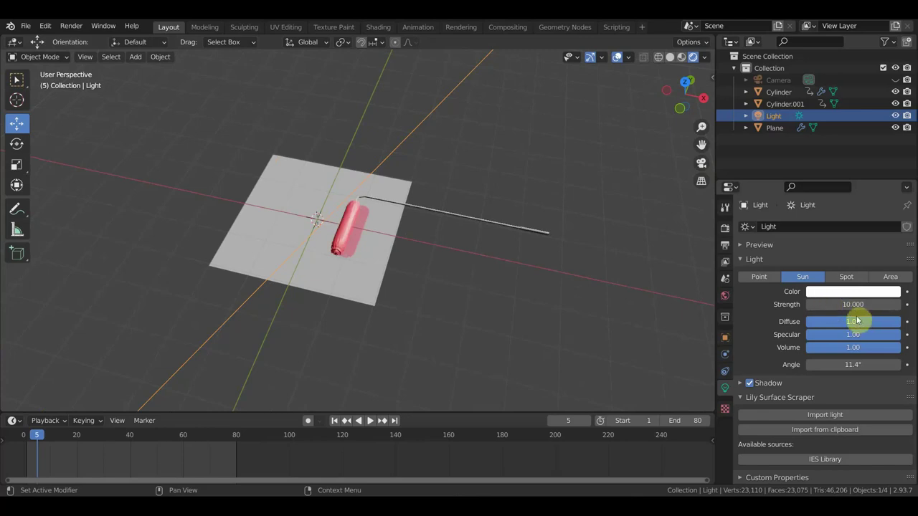
scroll(529, 309, up, 2)
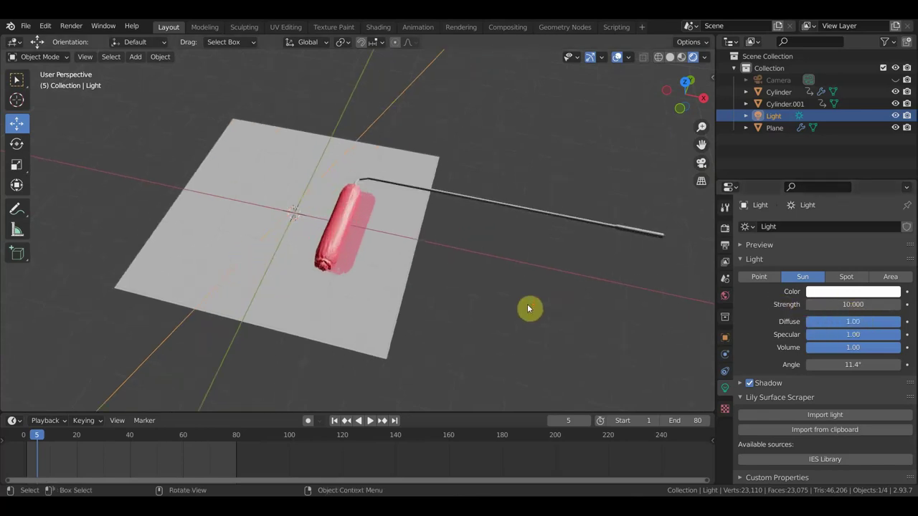
scroll(489, 296, up, 2)
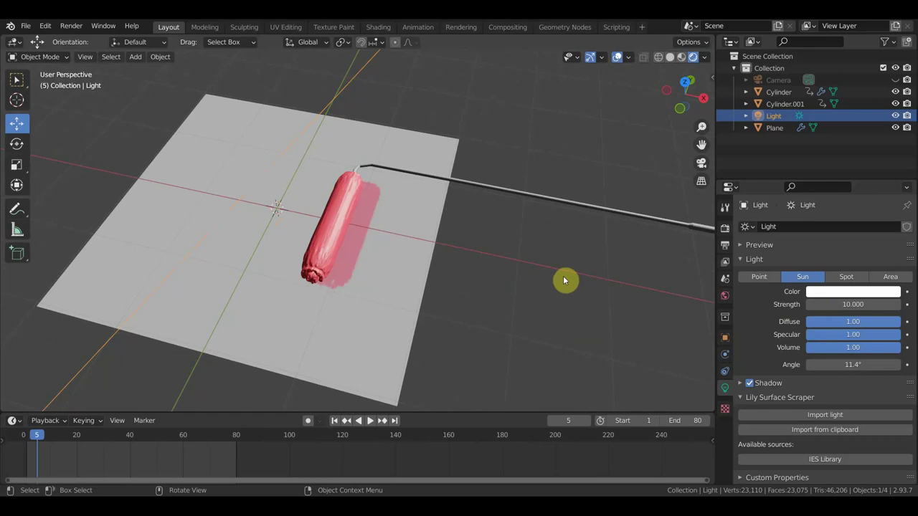
scroll(564, 280, down, 3)
scroll(517, 300, down, 3)
middle_drag(527, 303, 545, 293)
- Unhide the Camera in the outliner and look through it, fitting the camera frame to the view
click(894, 79)
key(KP_0)
key(Home)
scroll(546, 233, down, 2)
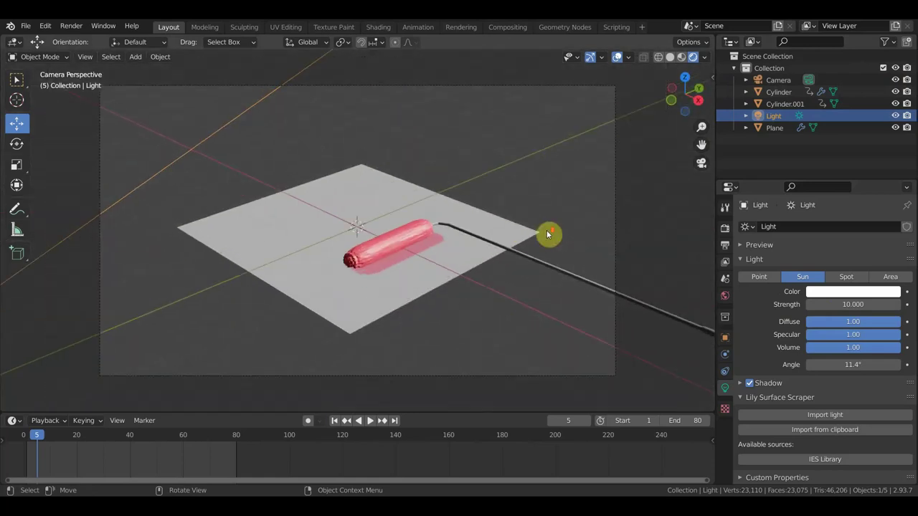
scroll(547, 233, down, 1)
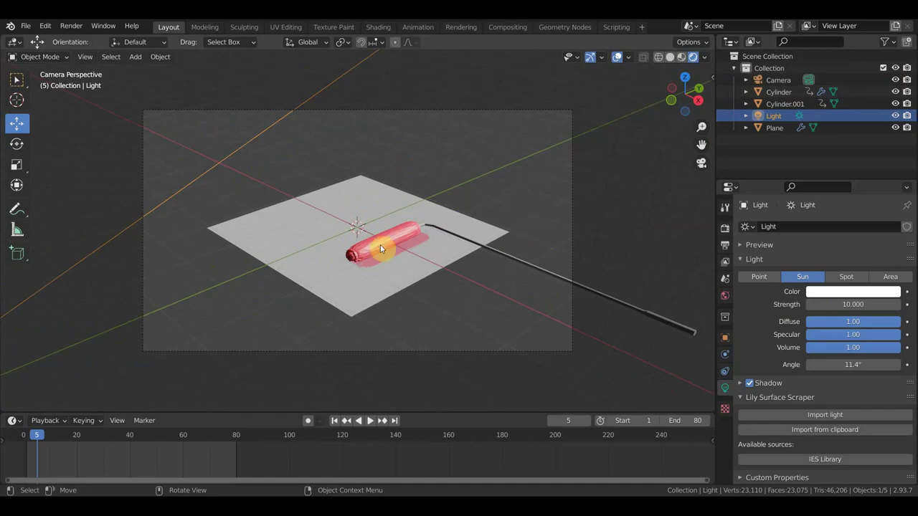
scroll(417, 265, up, 1)
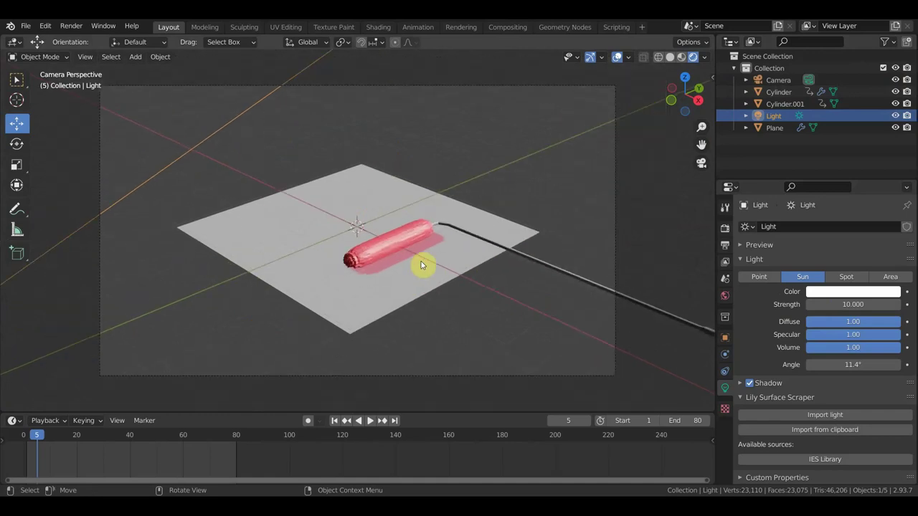
- Play the roller animation, stop at frame 40, and enter walk navigation
key(space)
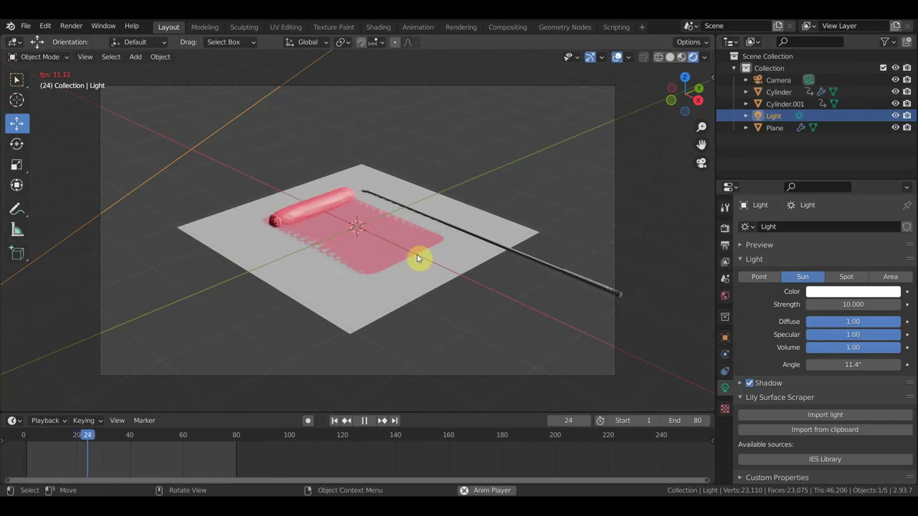
key(space)
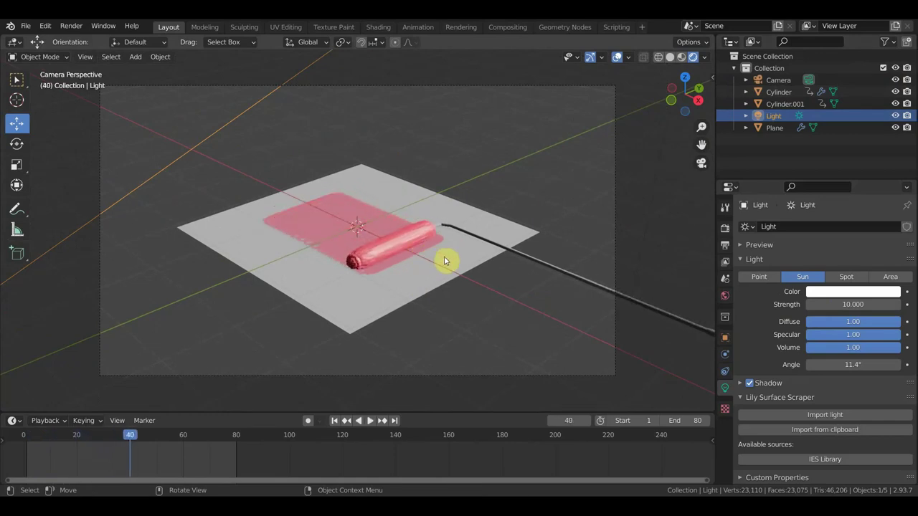
key(shift+grave)
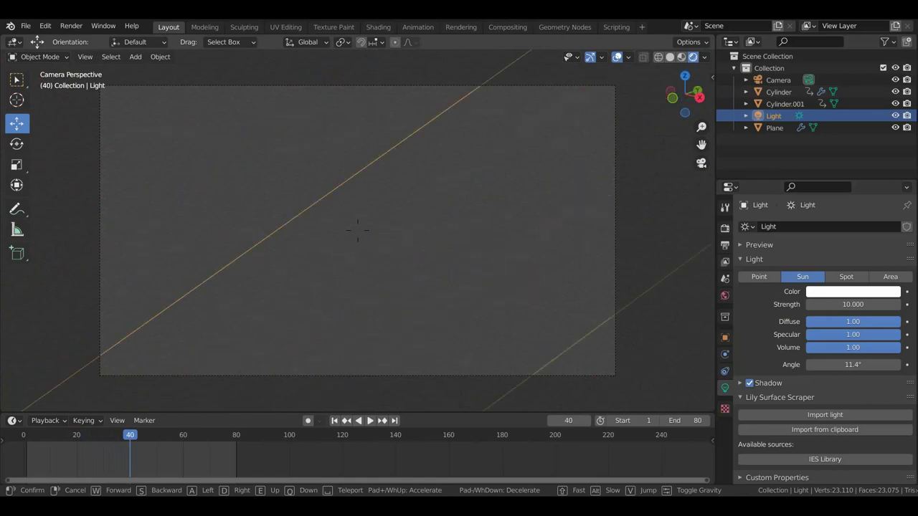
- Back the camera away to frame more of the plane, then replay the animation and stop at frame 52
key(s)
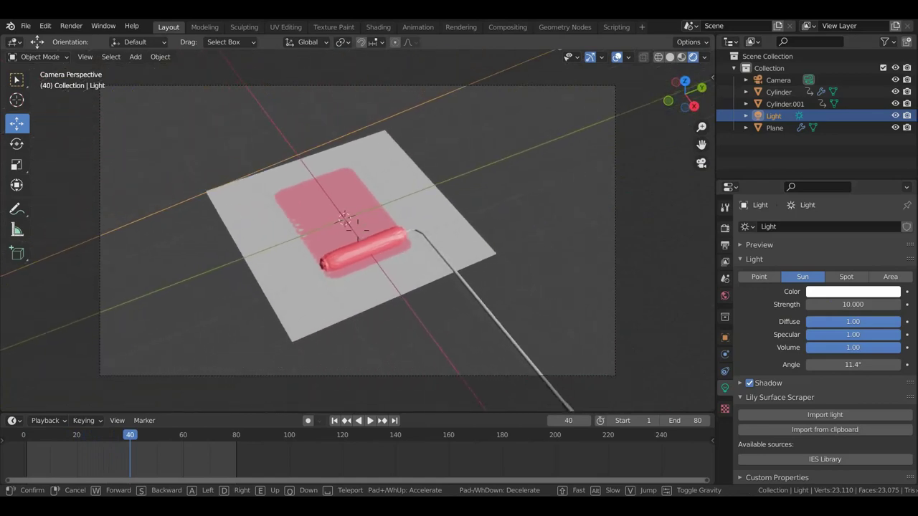
click(352, 233)
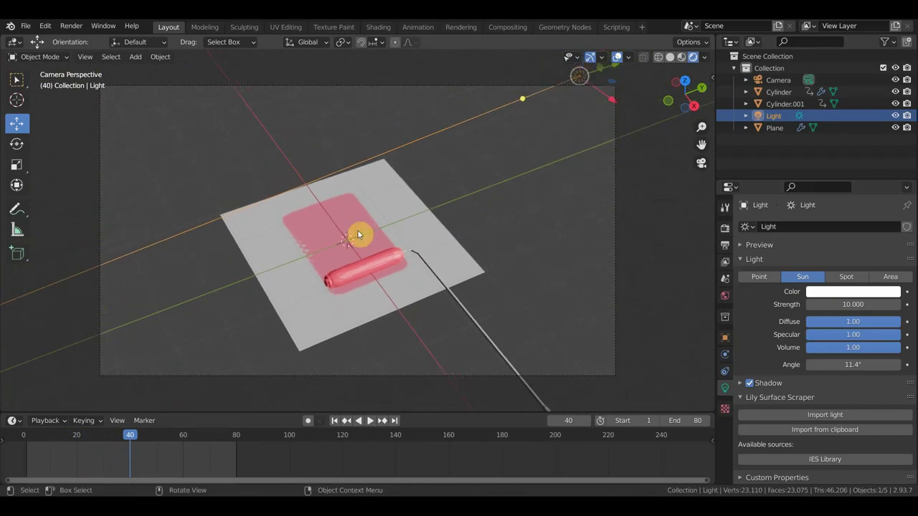
key(space)
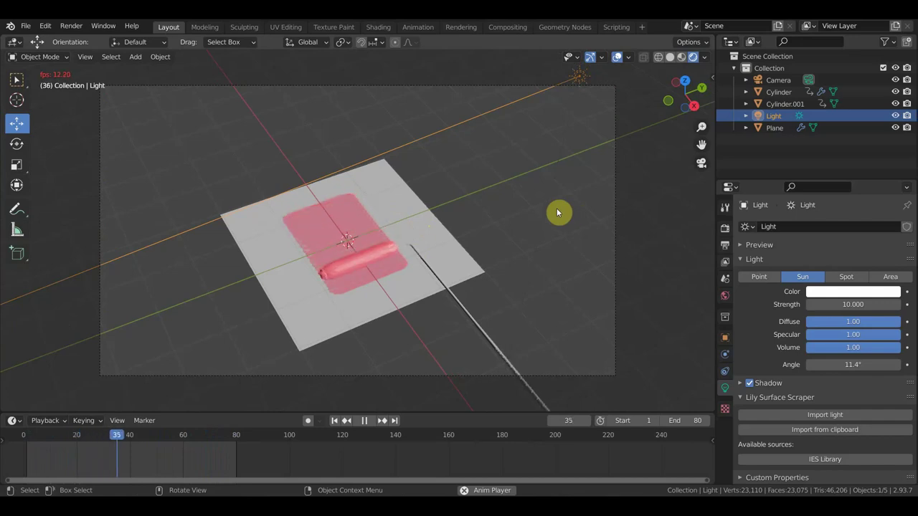
key(space)
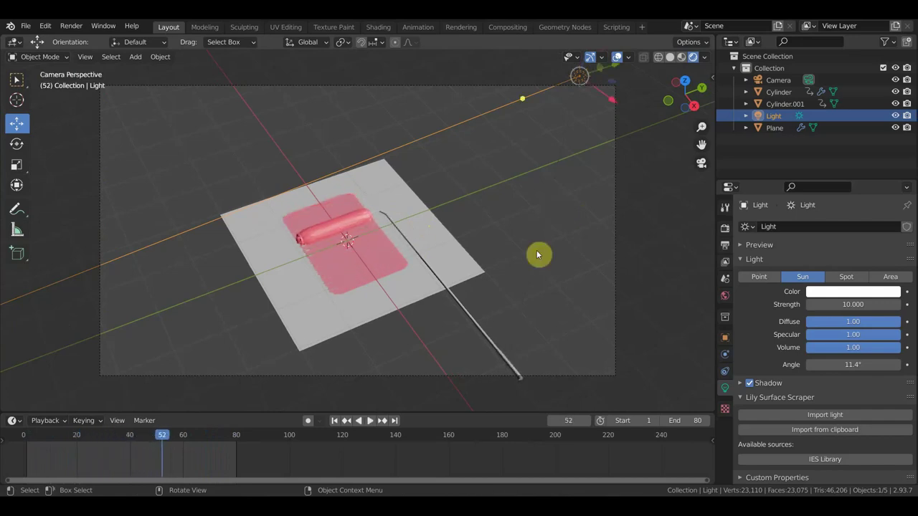
- Zoom and orbit the viewport out of the camera view
scroll(447, 271, up, 2)
scroll(438, 262, down, 1)
scroll(439, 265, up, 1)
mouse_move(436, 262)
middle_down()
mouse_move(412, 248)
mouse_move(455, 252)
mouse_move(600, 217)
mouse_move(520, 288)
mouse_move(416, 262)
mouse_move(439, 246)
middle_up()
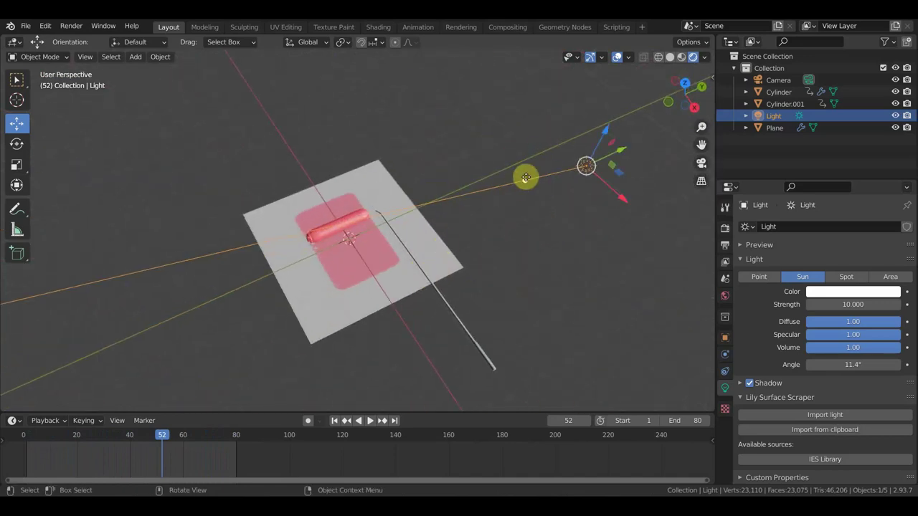